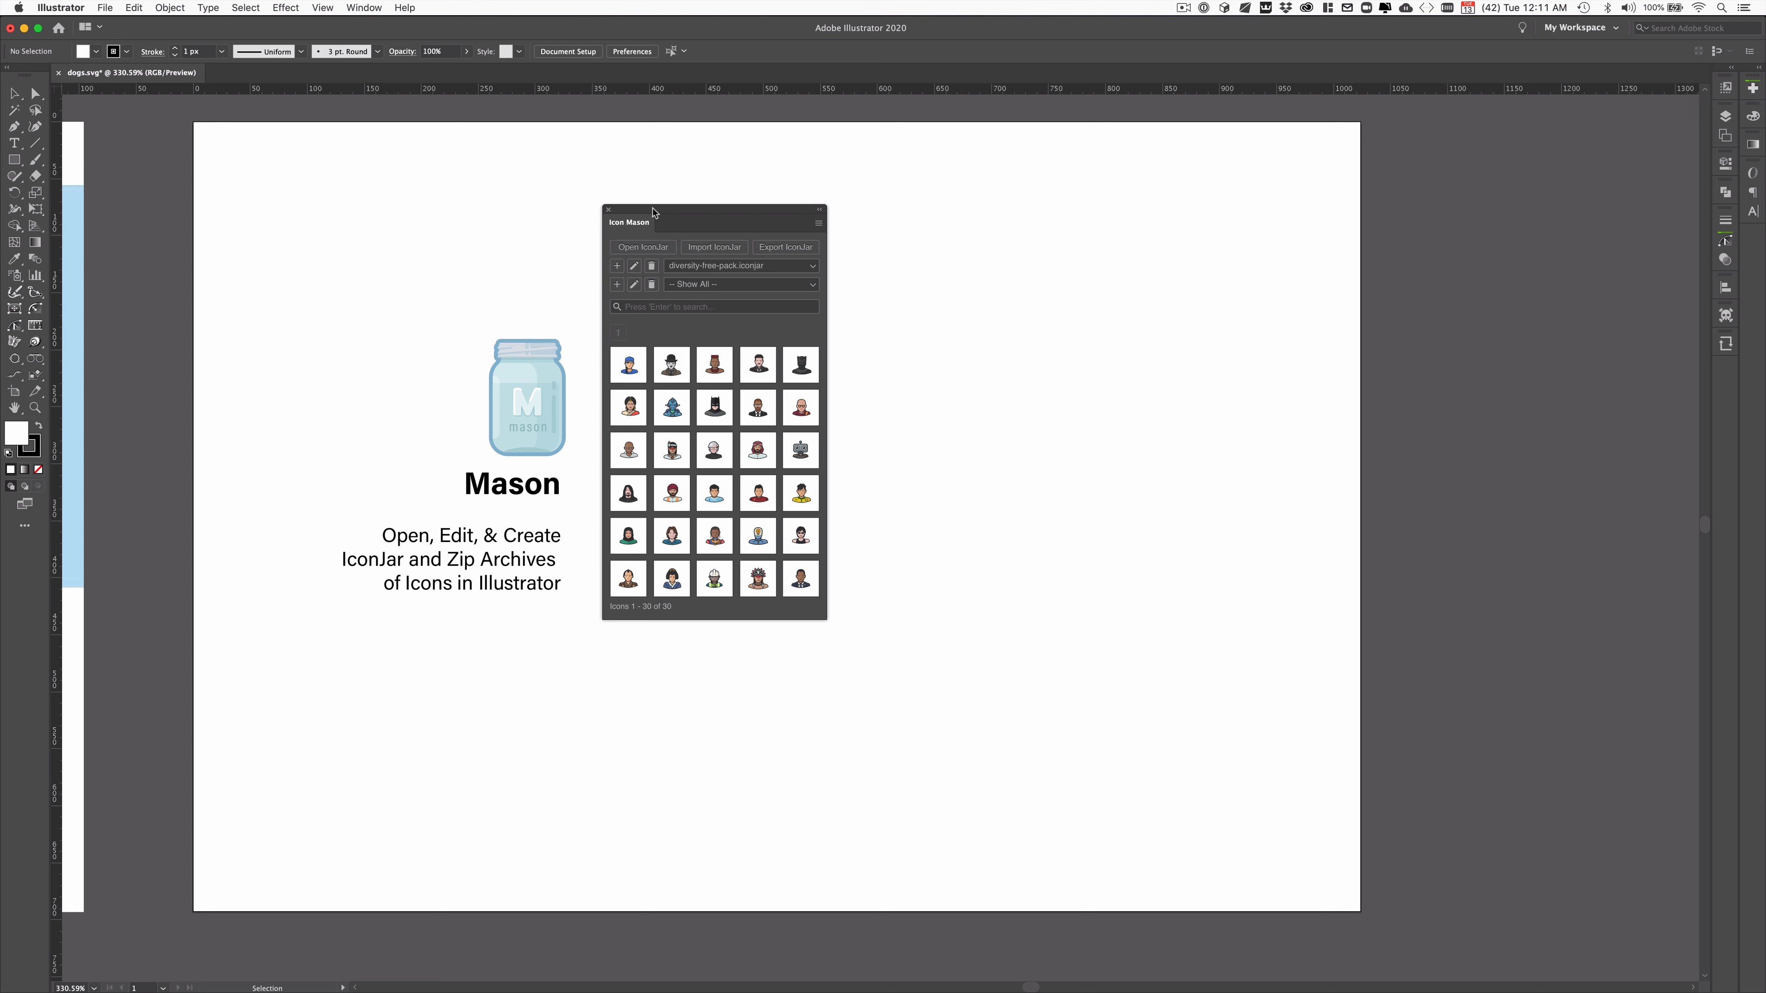
left_click_drag(650, 214, 656, 209)
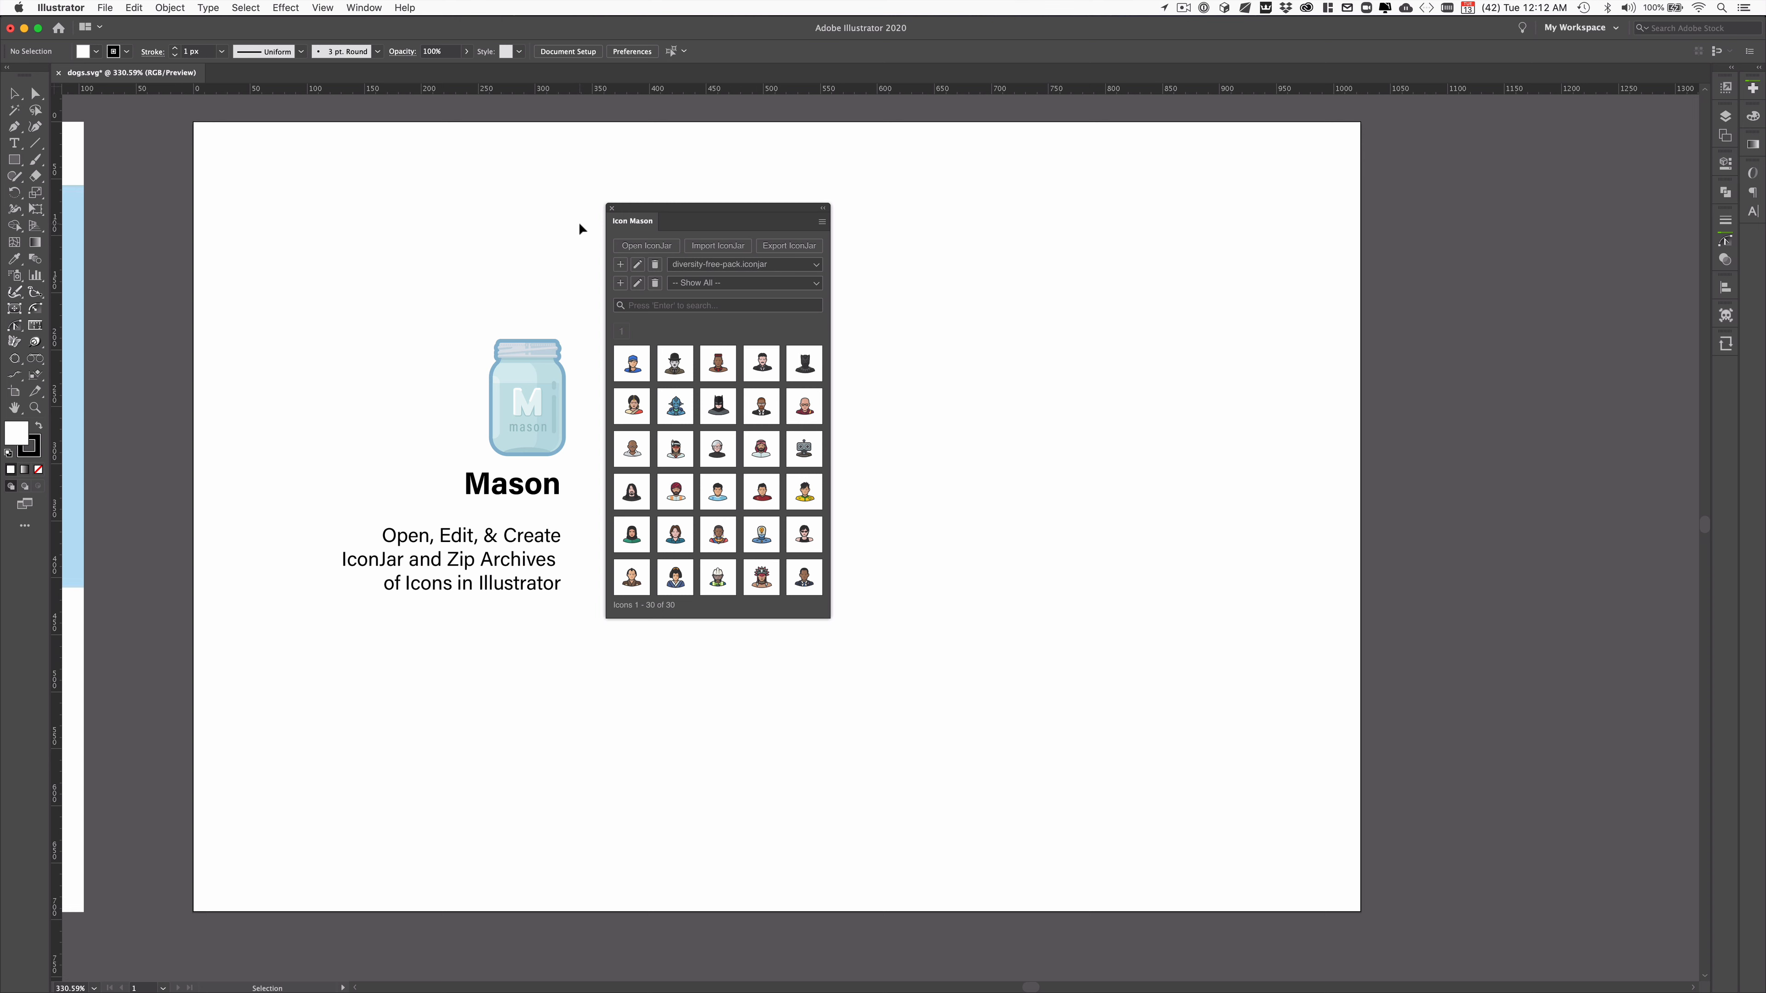
left_click_drag(635, 209, 630, 207)
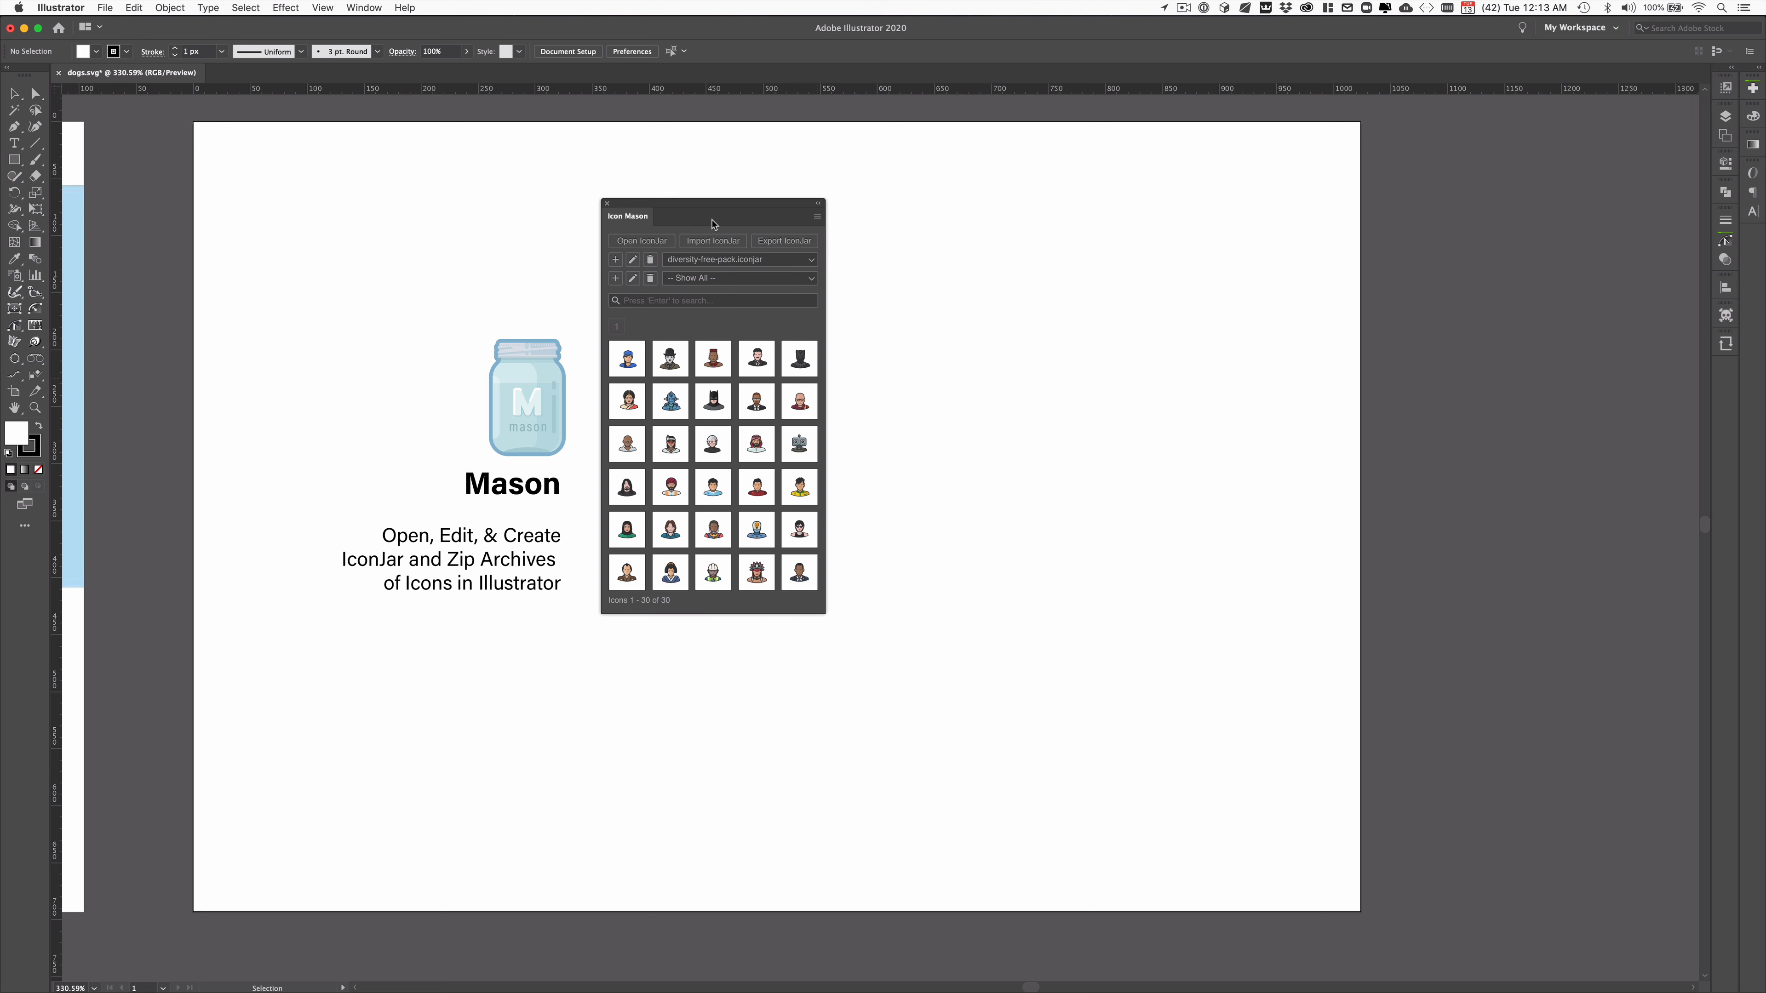
left_click_drag(706, 204, 710, 202)
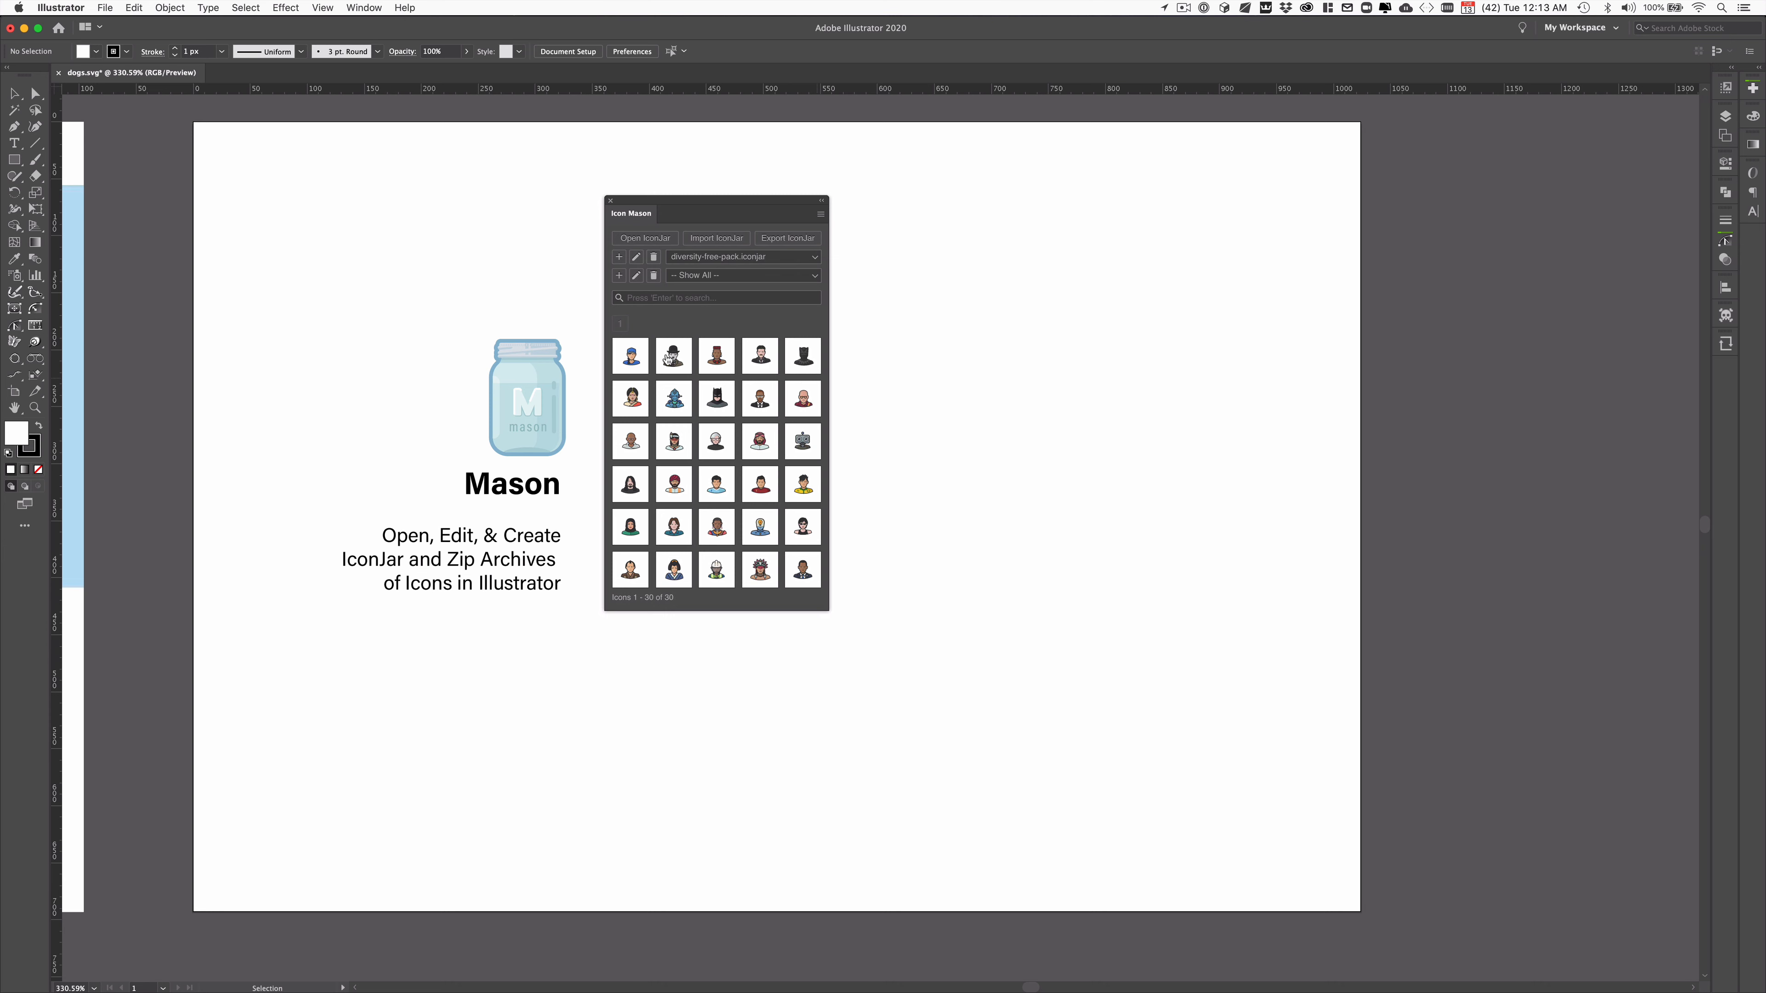
View the metadata of the girl-in-ballcap icon and close it without saving.
right_click(641, 358)
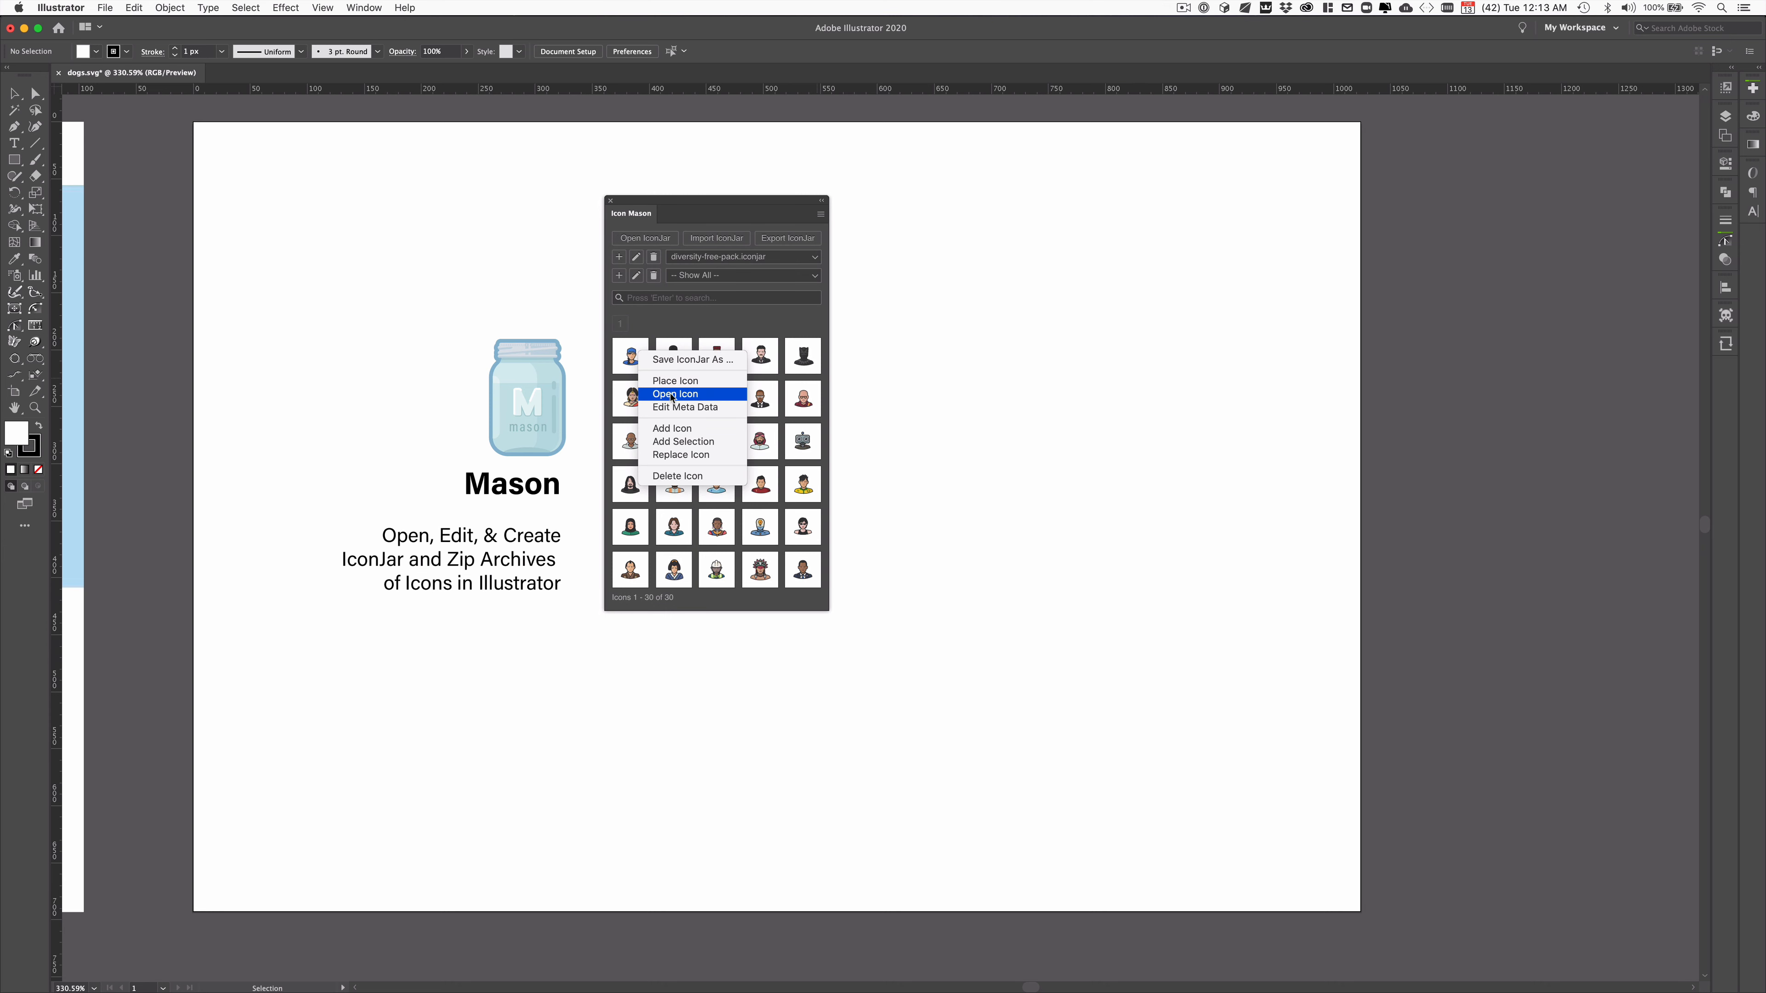
left_click(674, 408)
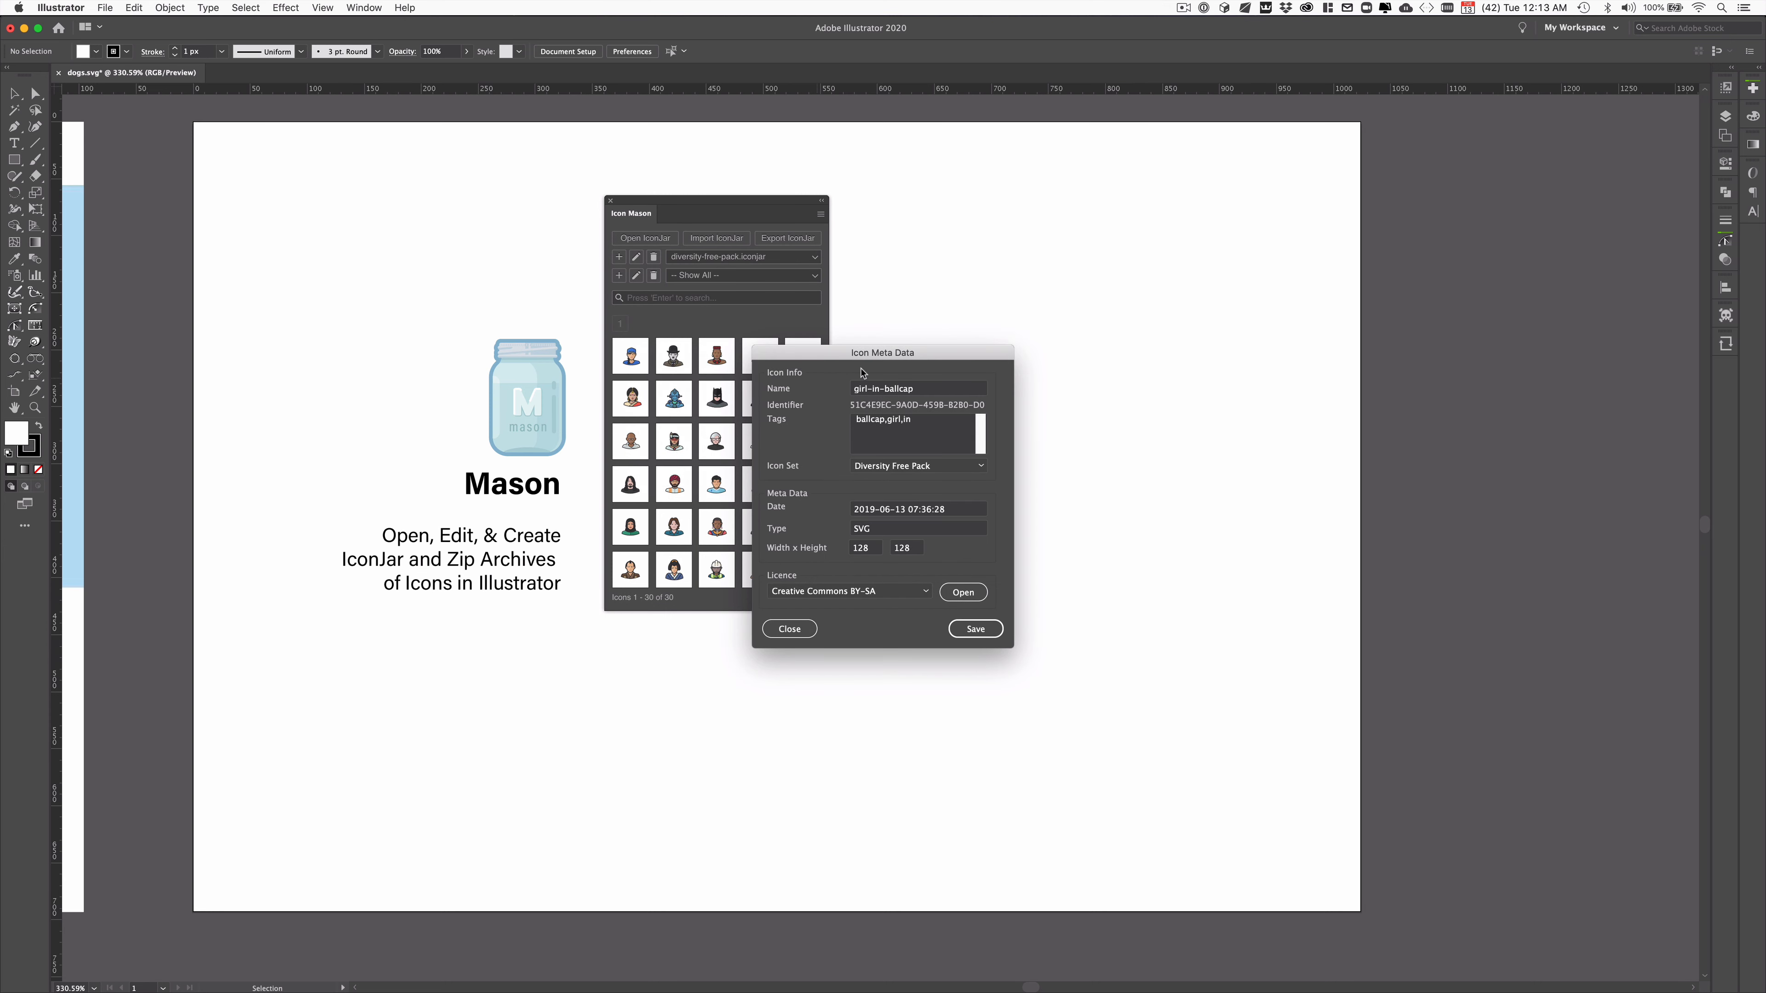
left_click_drag(858, 361, 584, 300)
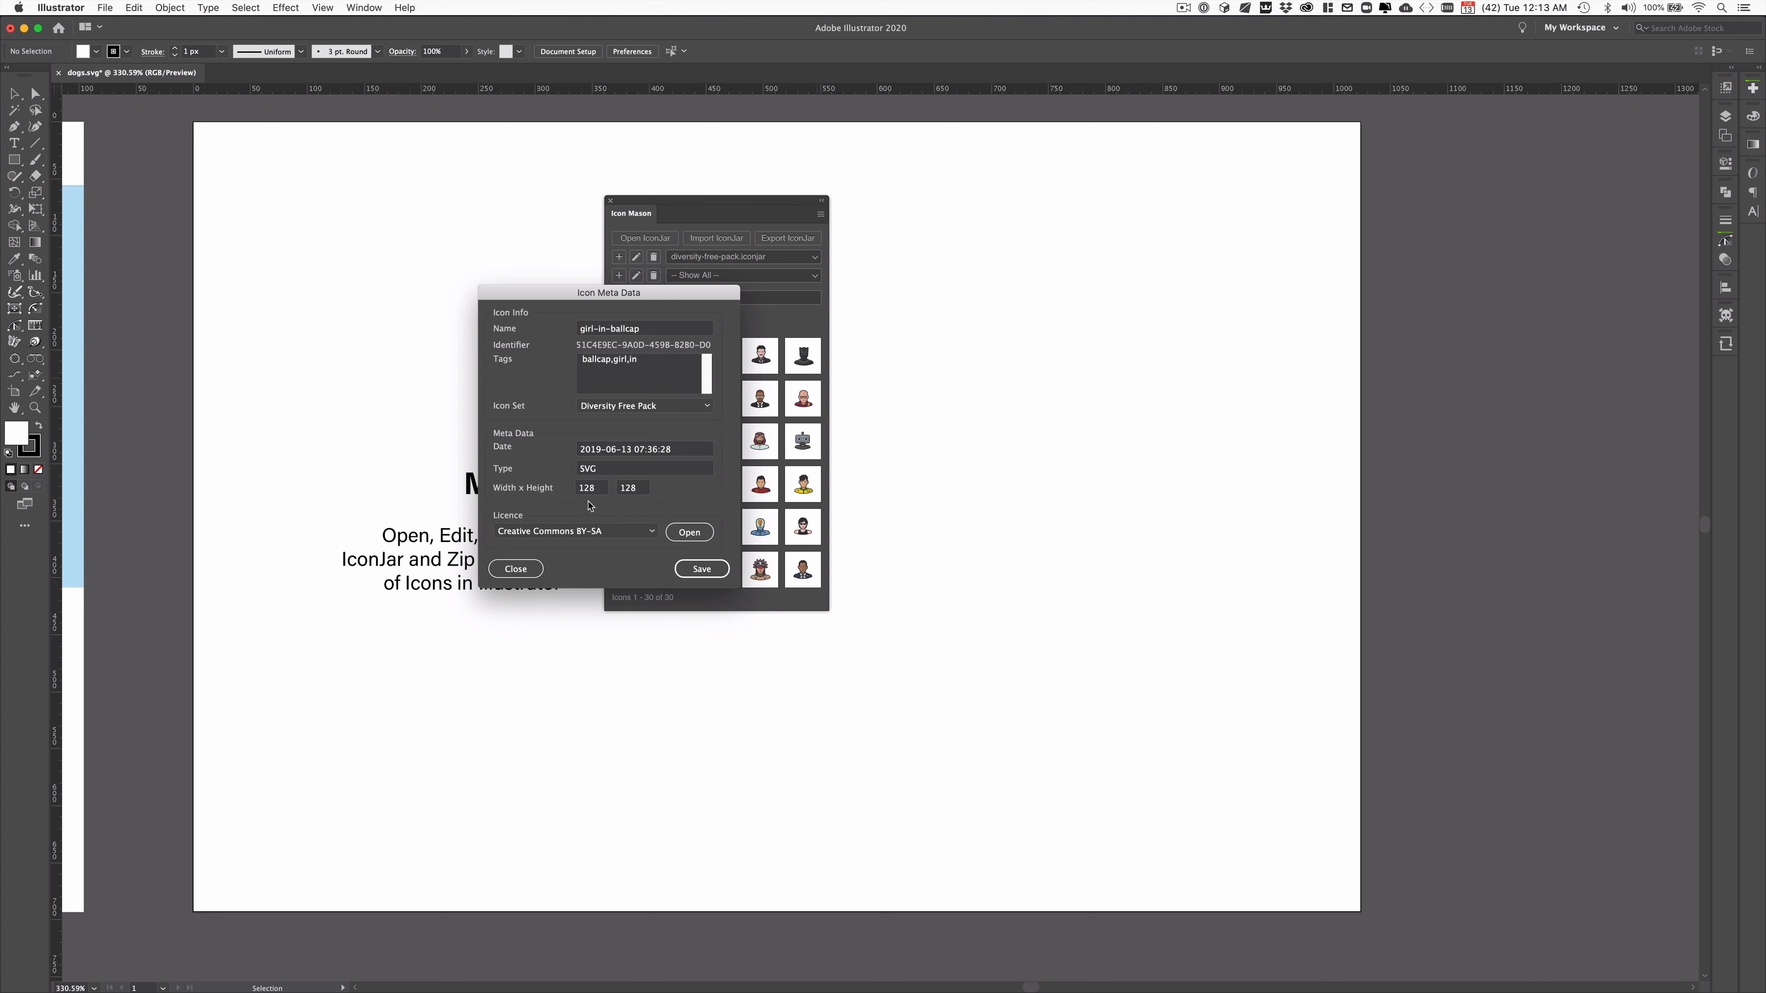
left_click(516, 569)
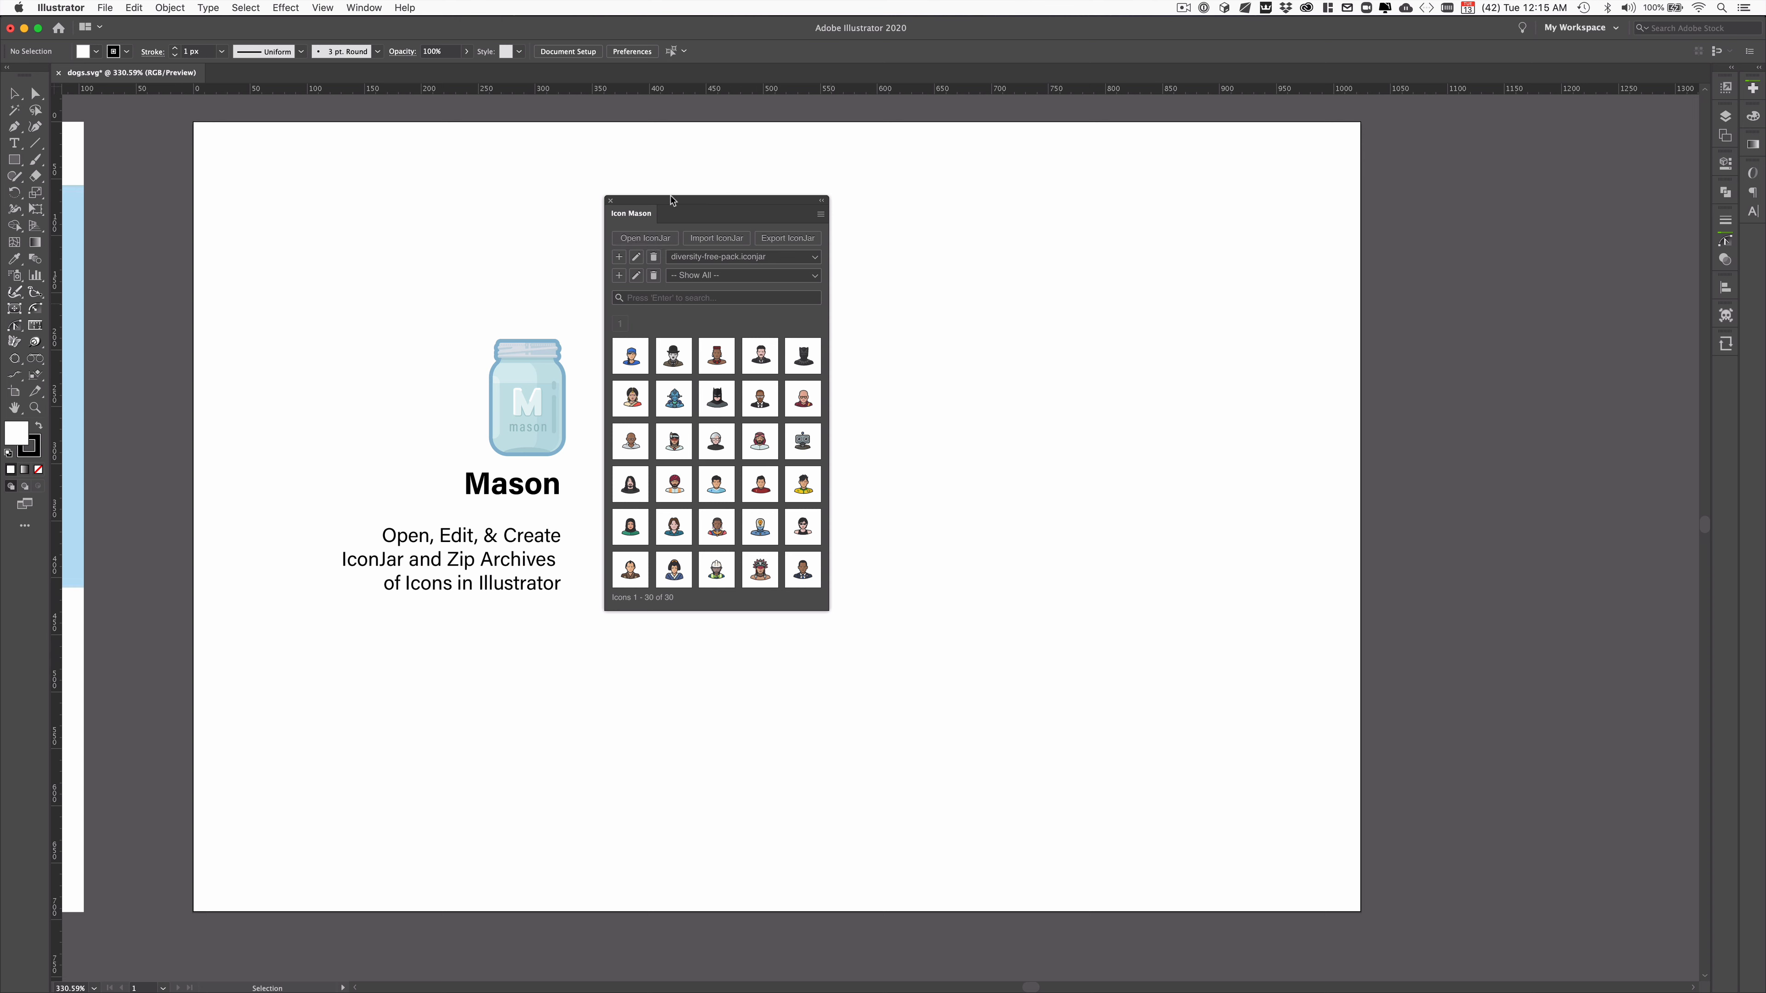
left_click_drag(670, 206, 653, 202)
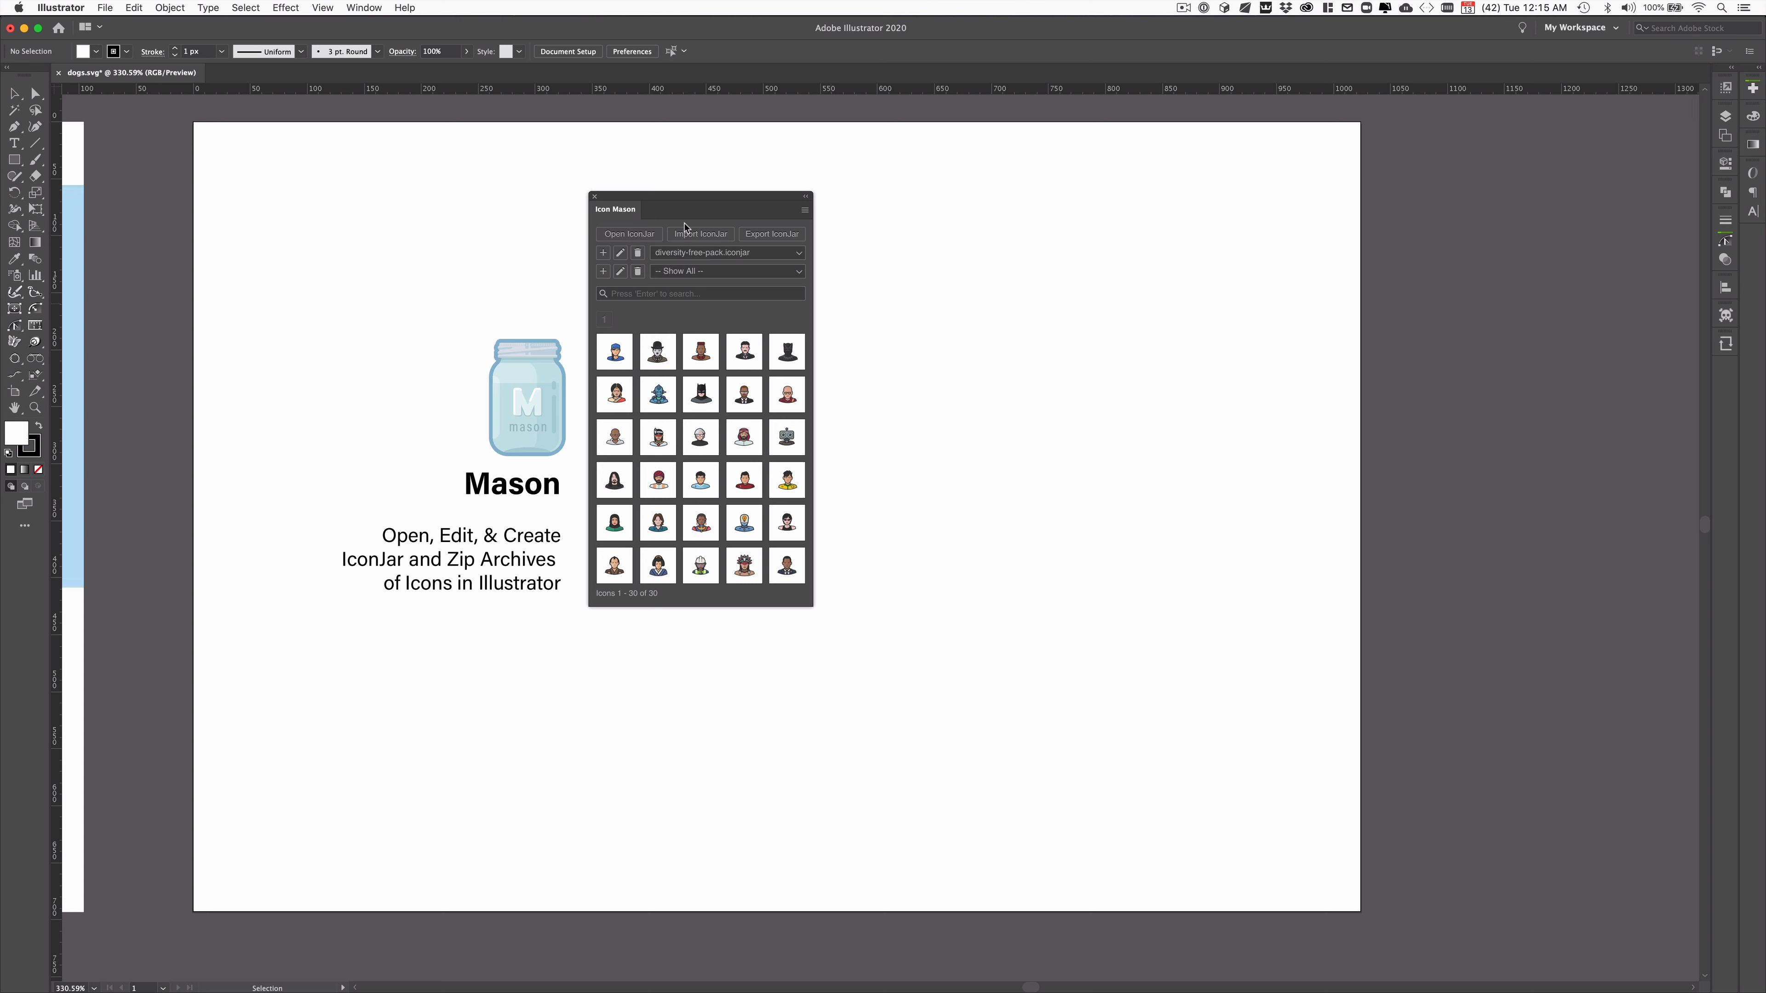
left_click_drag(671, 201, 665, 195)
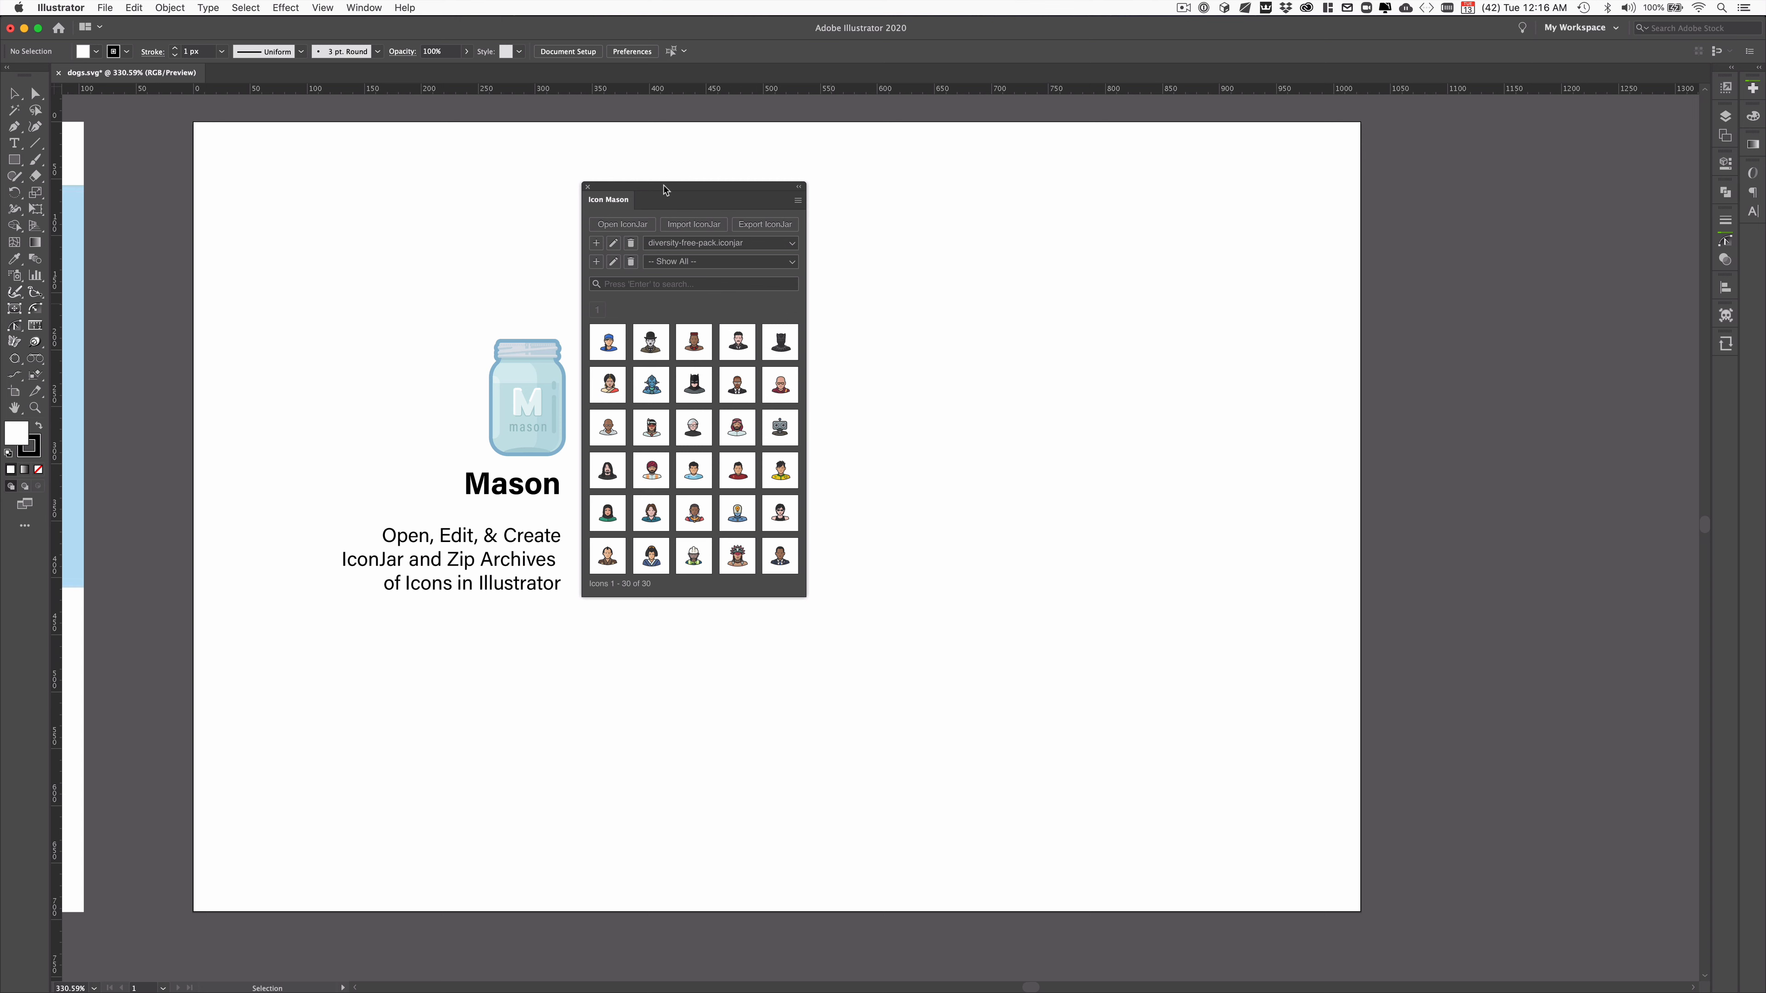
Open the icon archive diversity-free-pack.iconjar from the cep-boilerplate folder in Icon Mason.
left_click(628, 230)
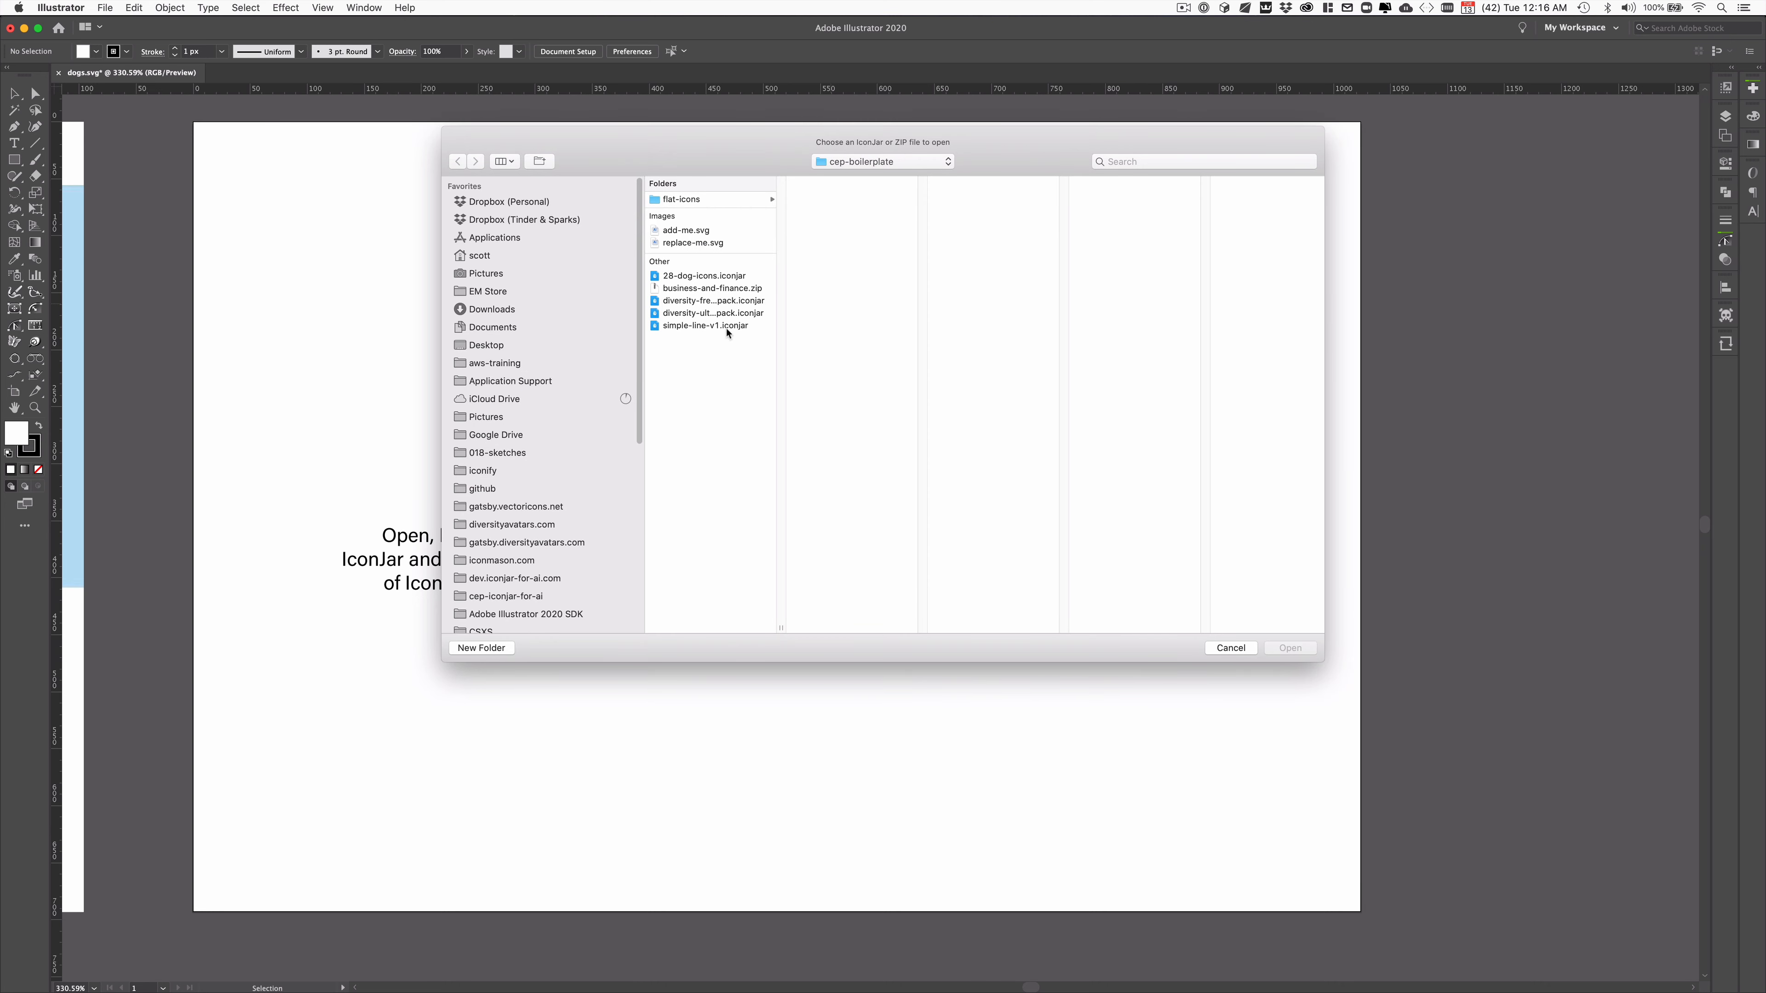
left_click_drag(779, 625, 852, 624)
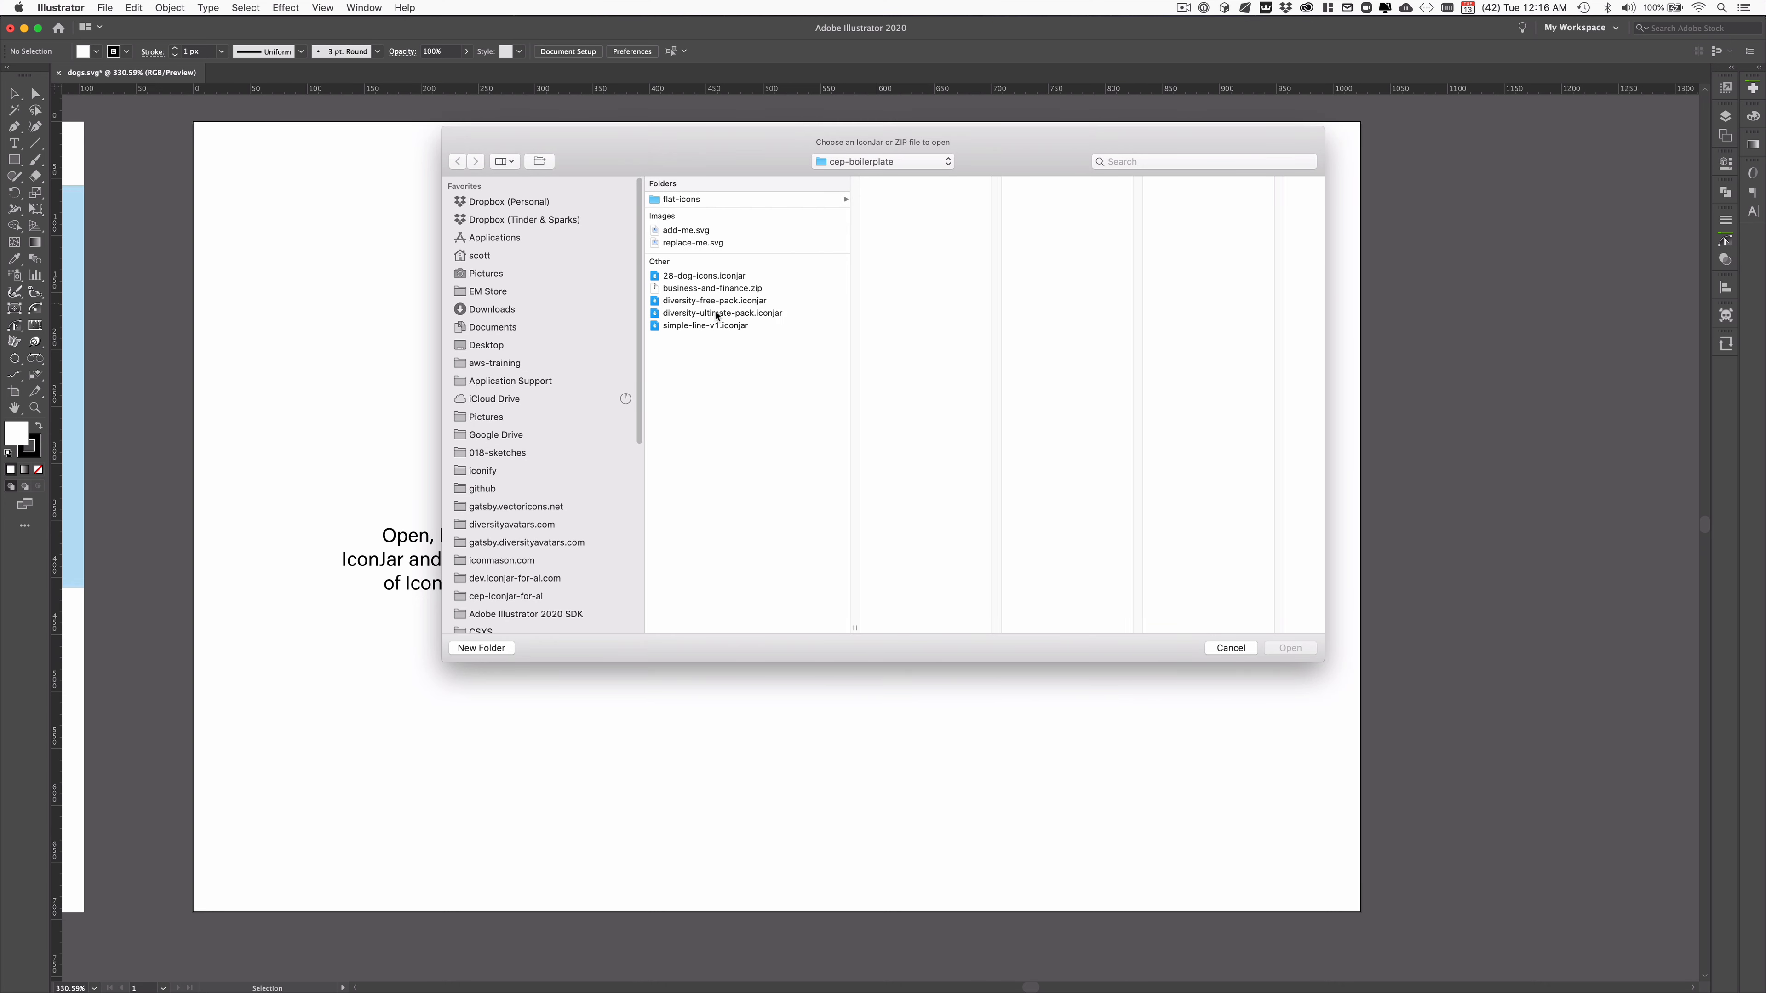
left_click(693, 302)
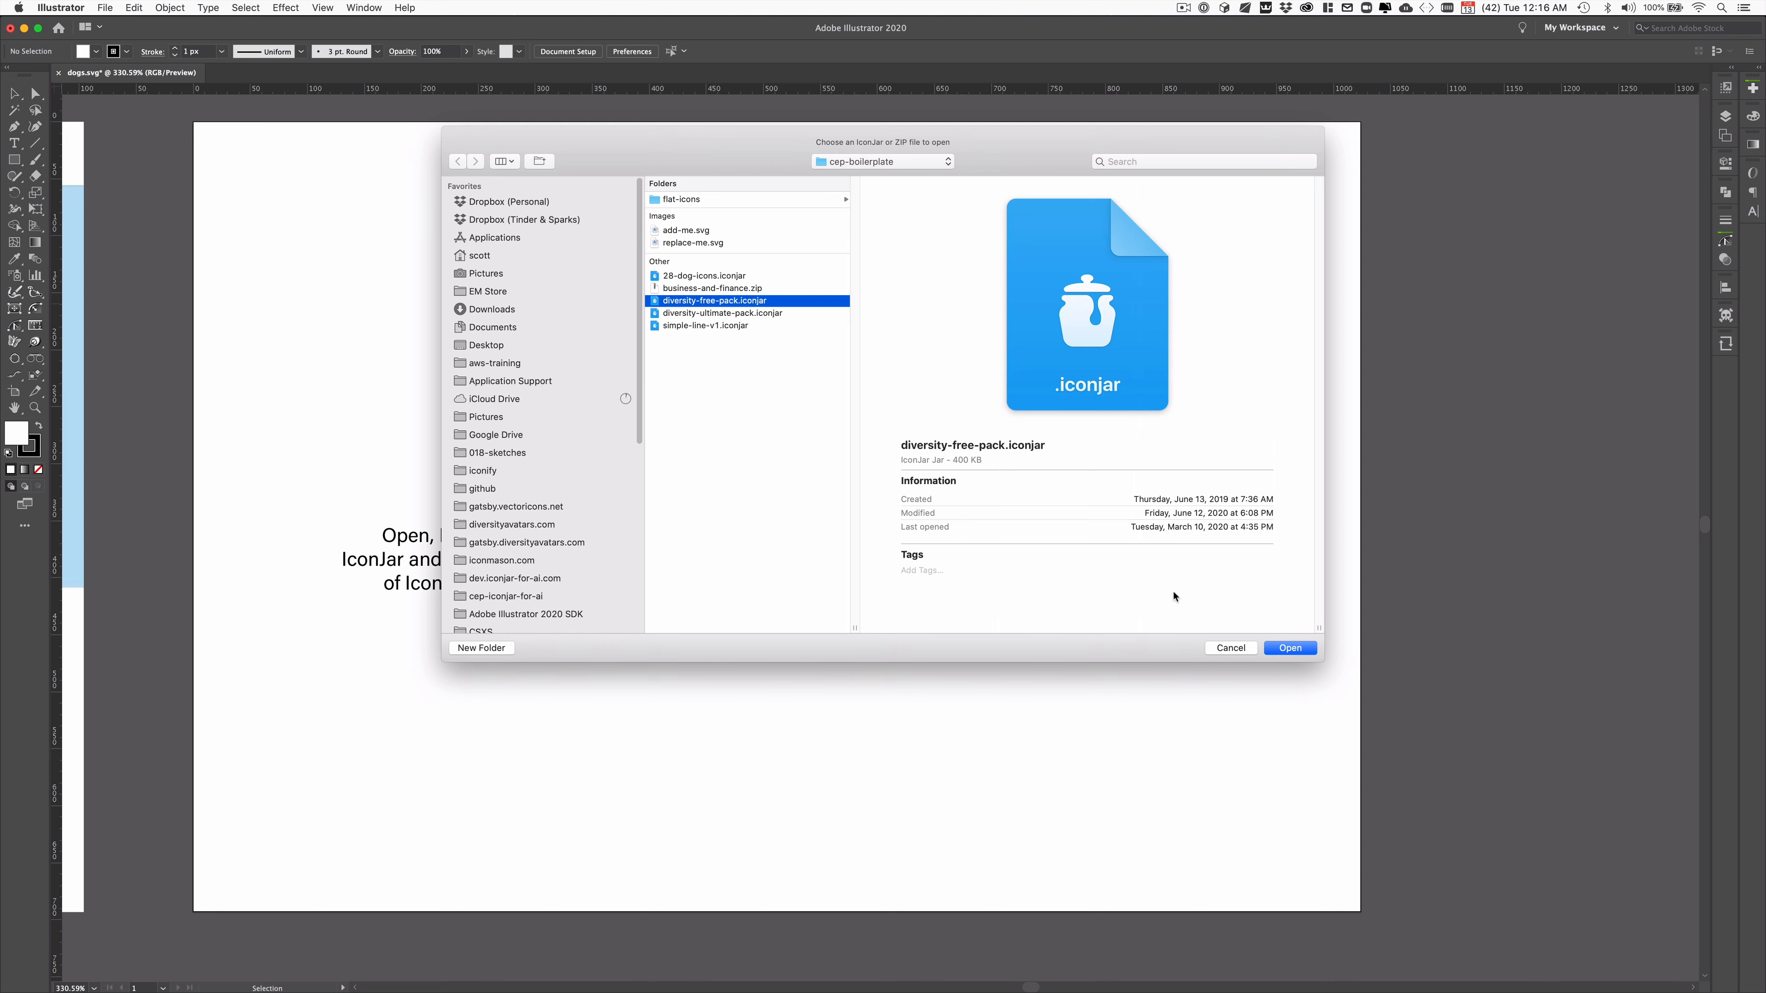
left_click(1288, 648)
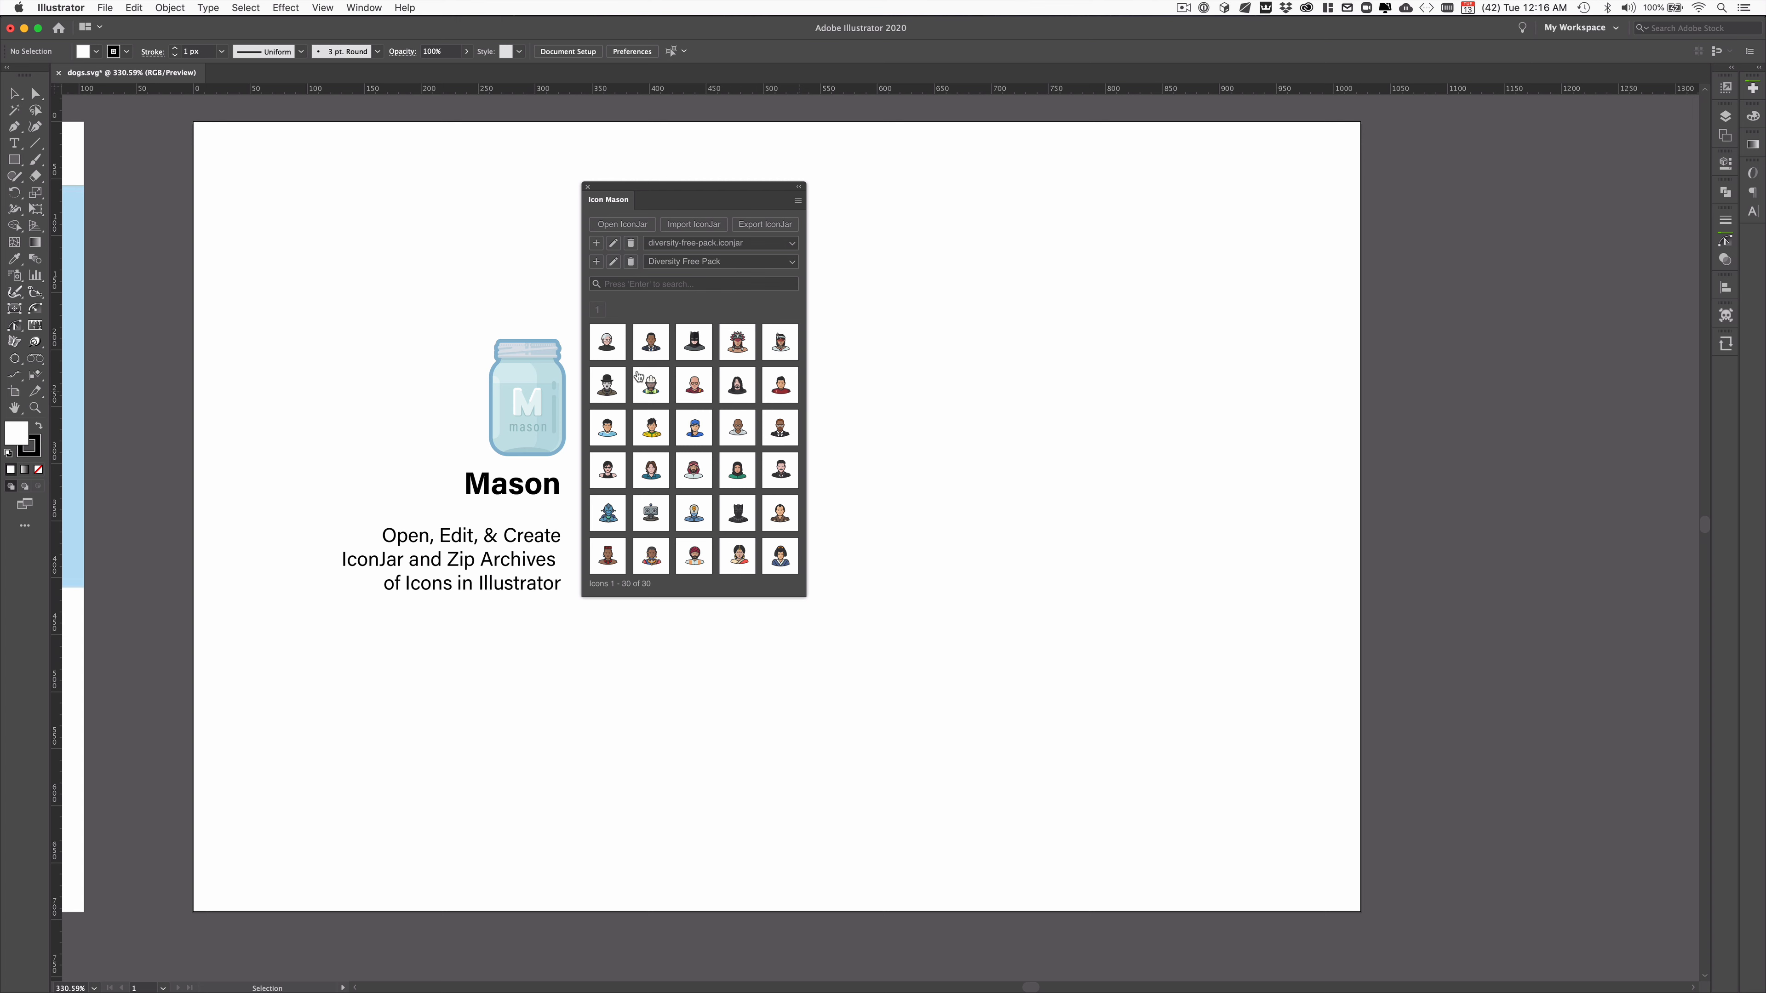
Place the first icon of the Diversity Free Pack on the empty area of the artboard and delete it again.
left_click_drag(610, 344, 926, 376)
left_click(962, 267)
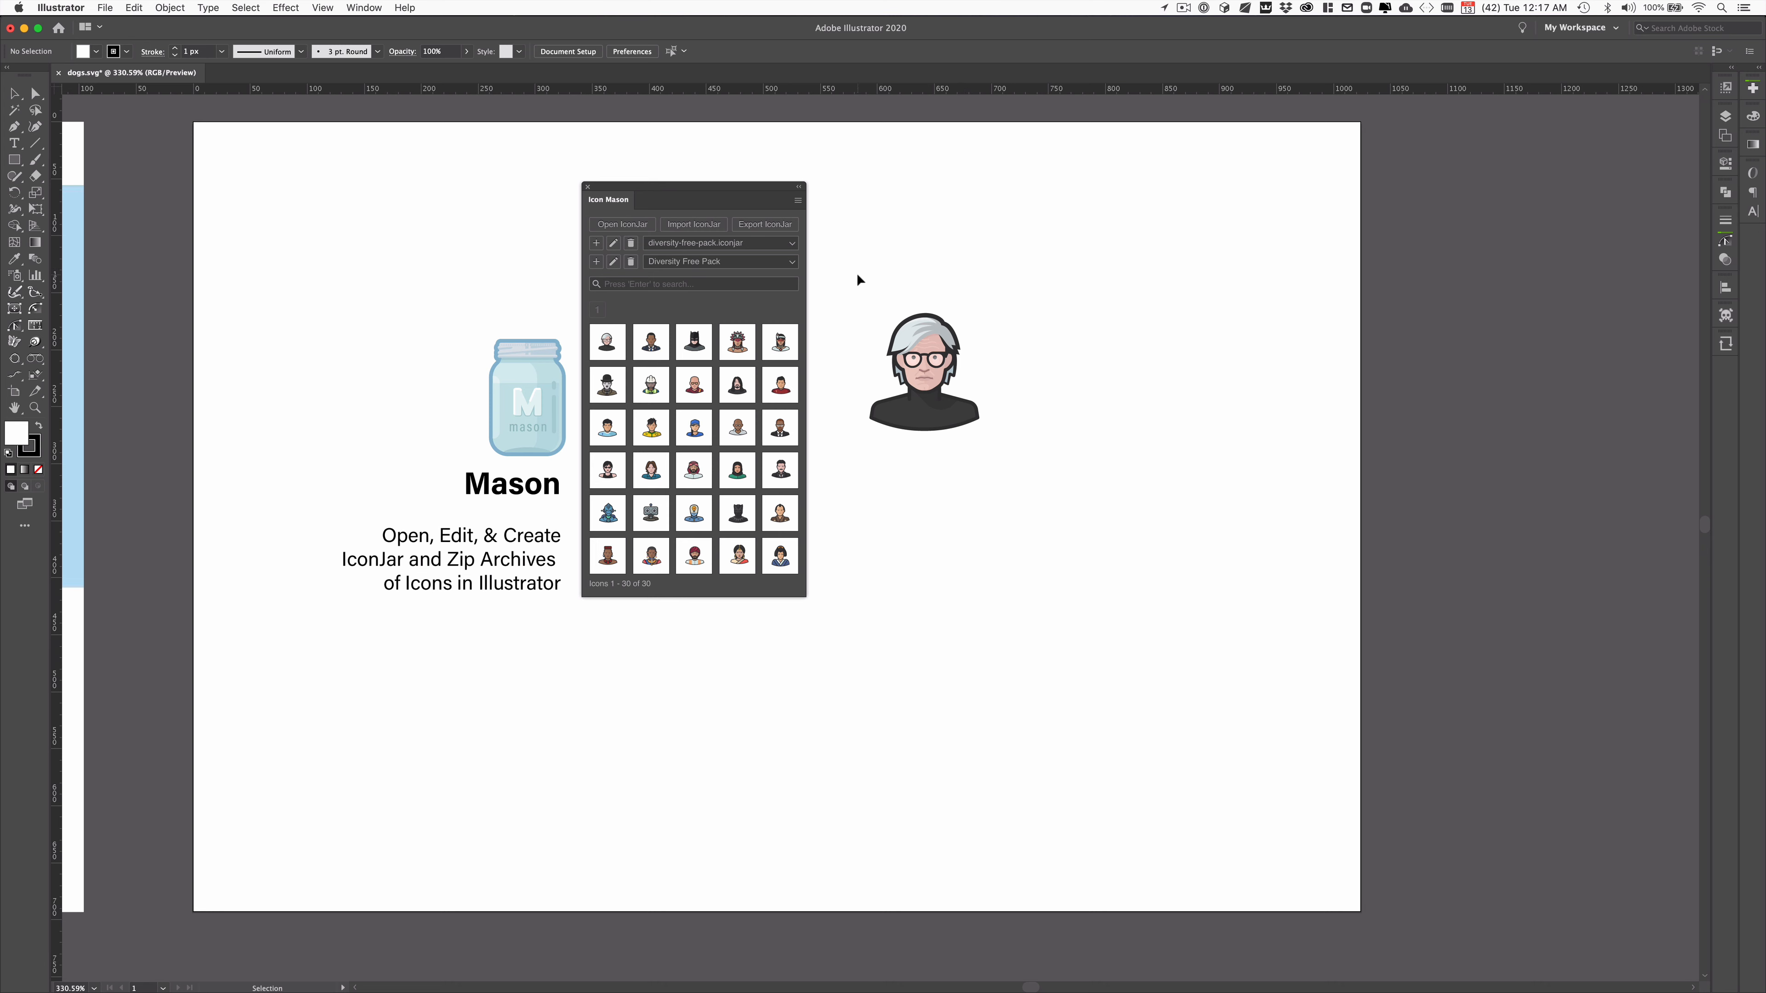
left_click_drag(855, 272, 1064, 467)
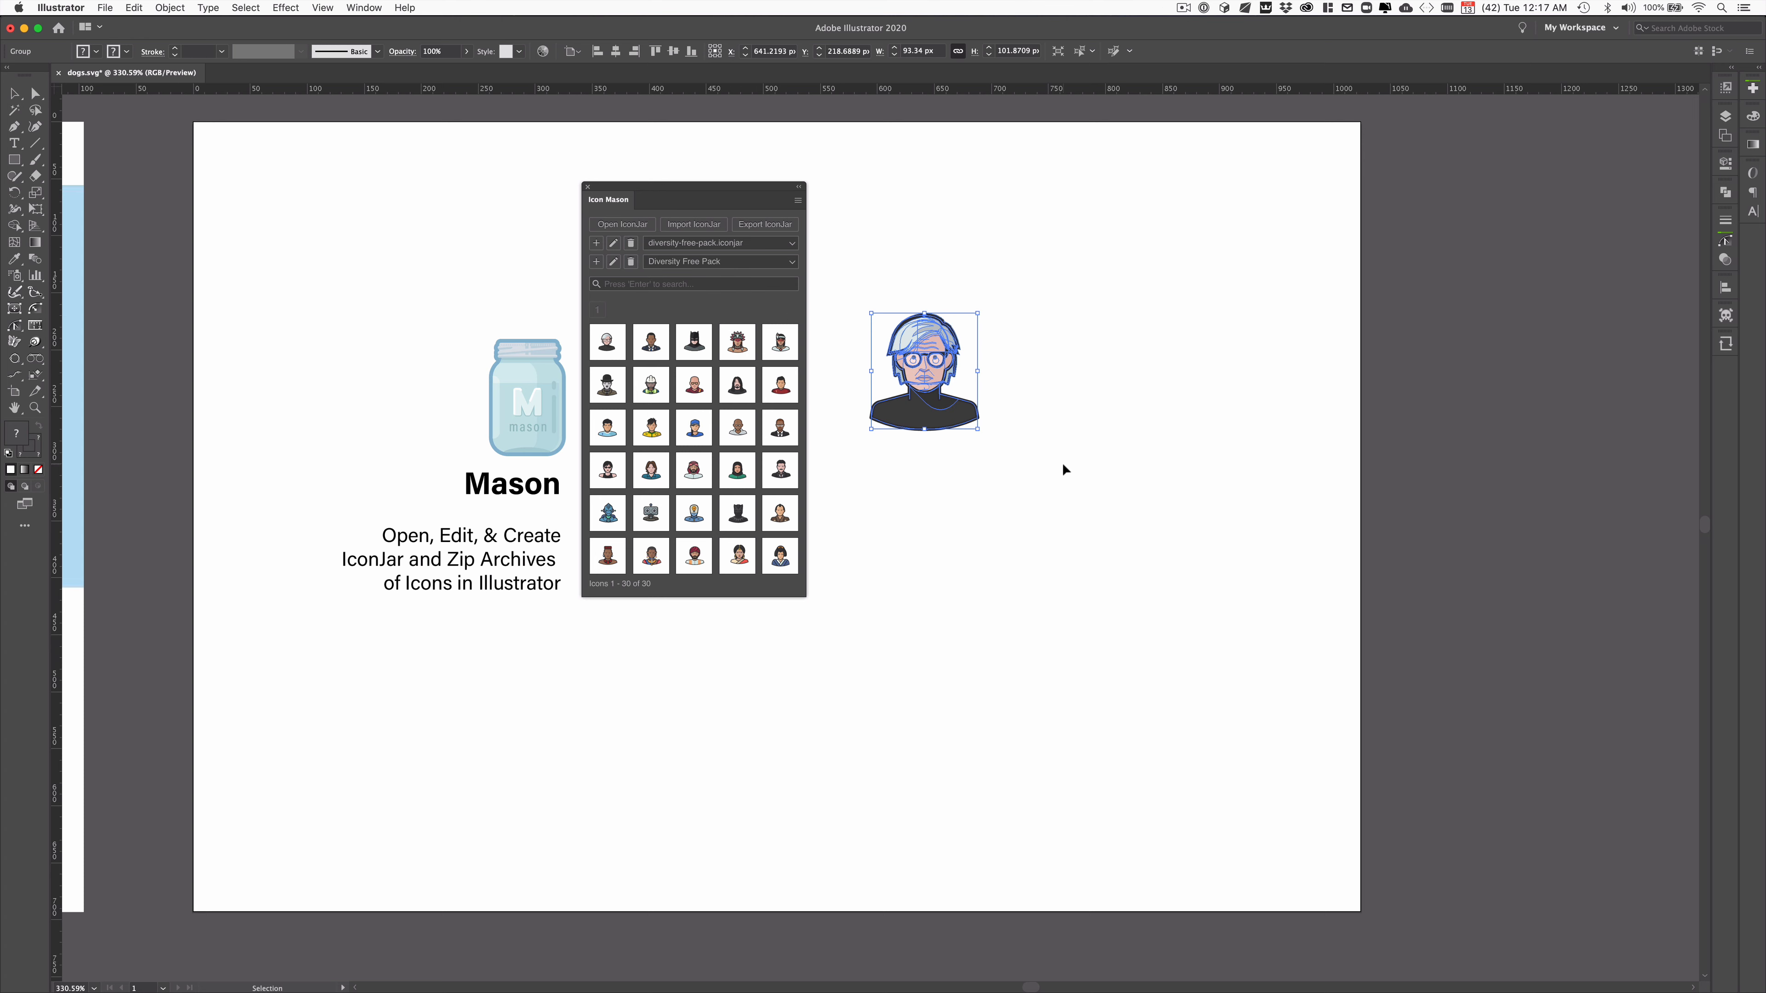
key("Delete")
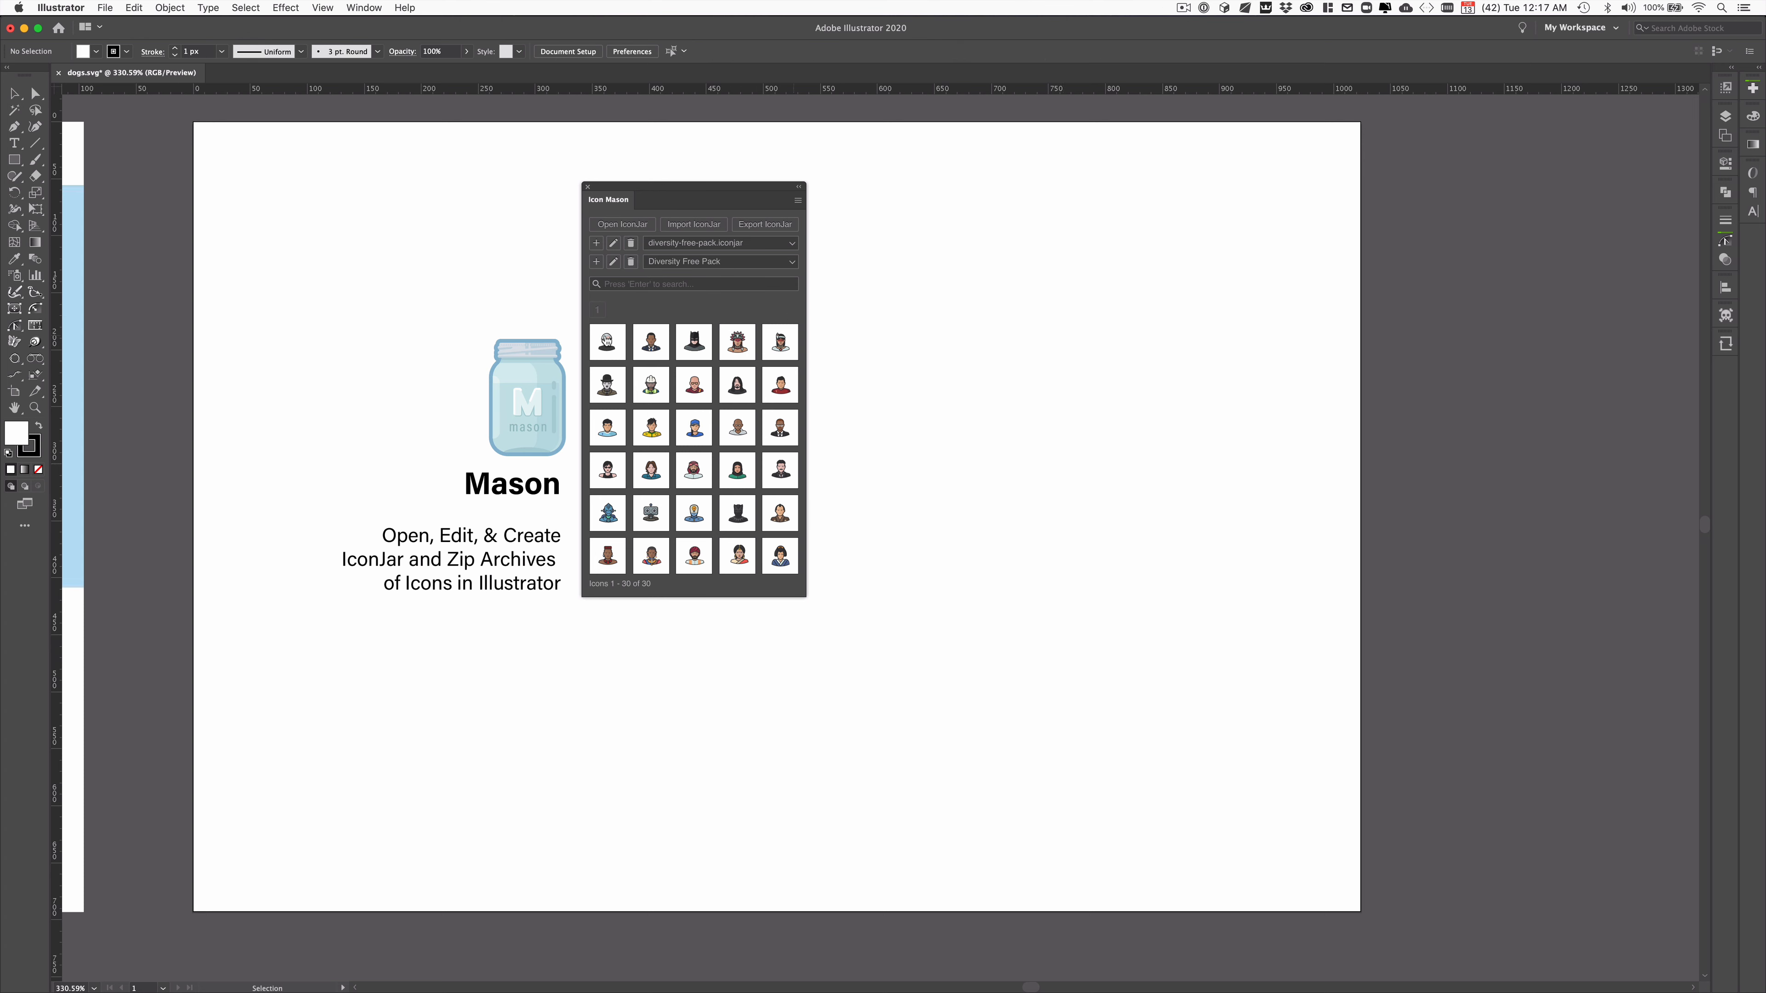
Open the andy-warhol icon as its own document for viewing, and close that document.
right_click(599, 342)
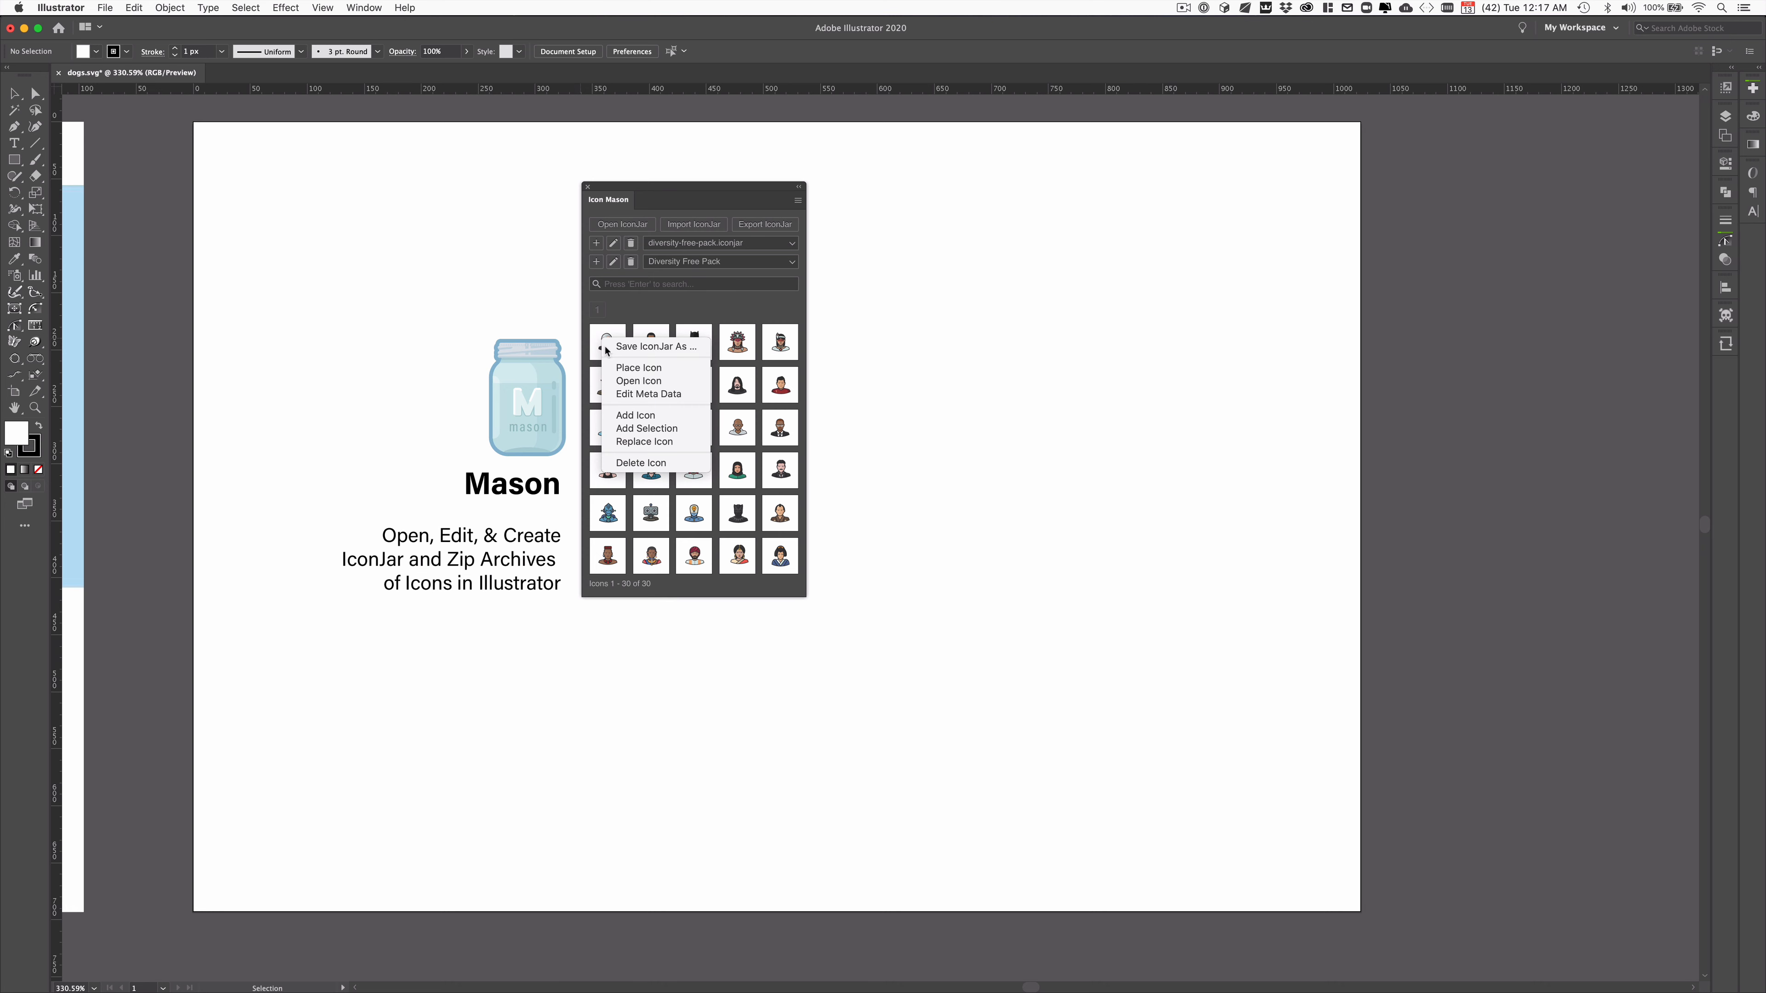
left_click(671, 384)
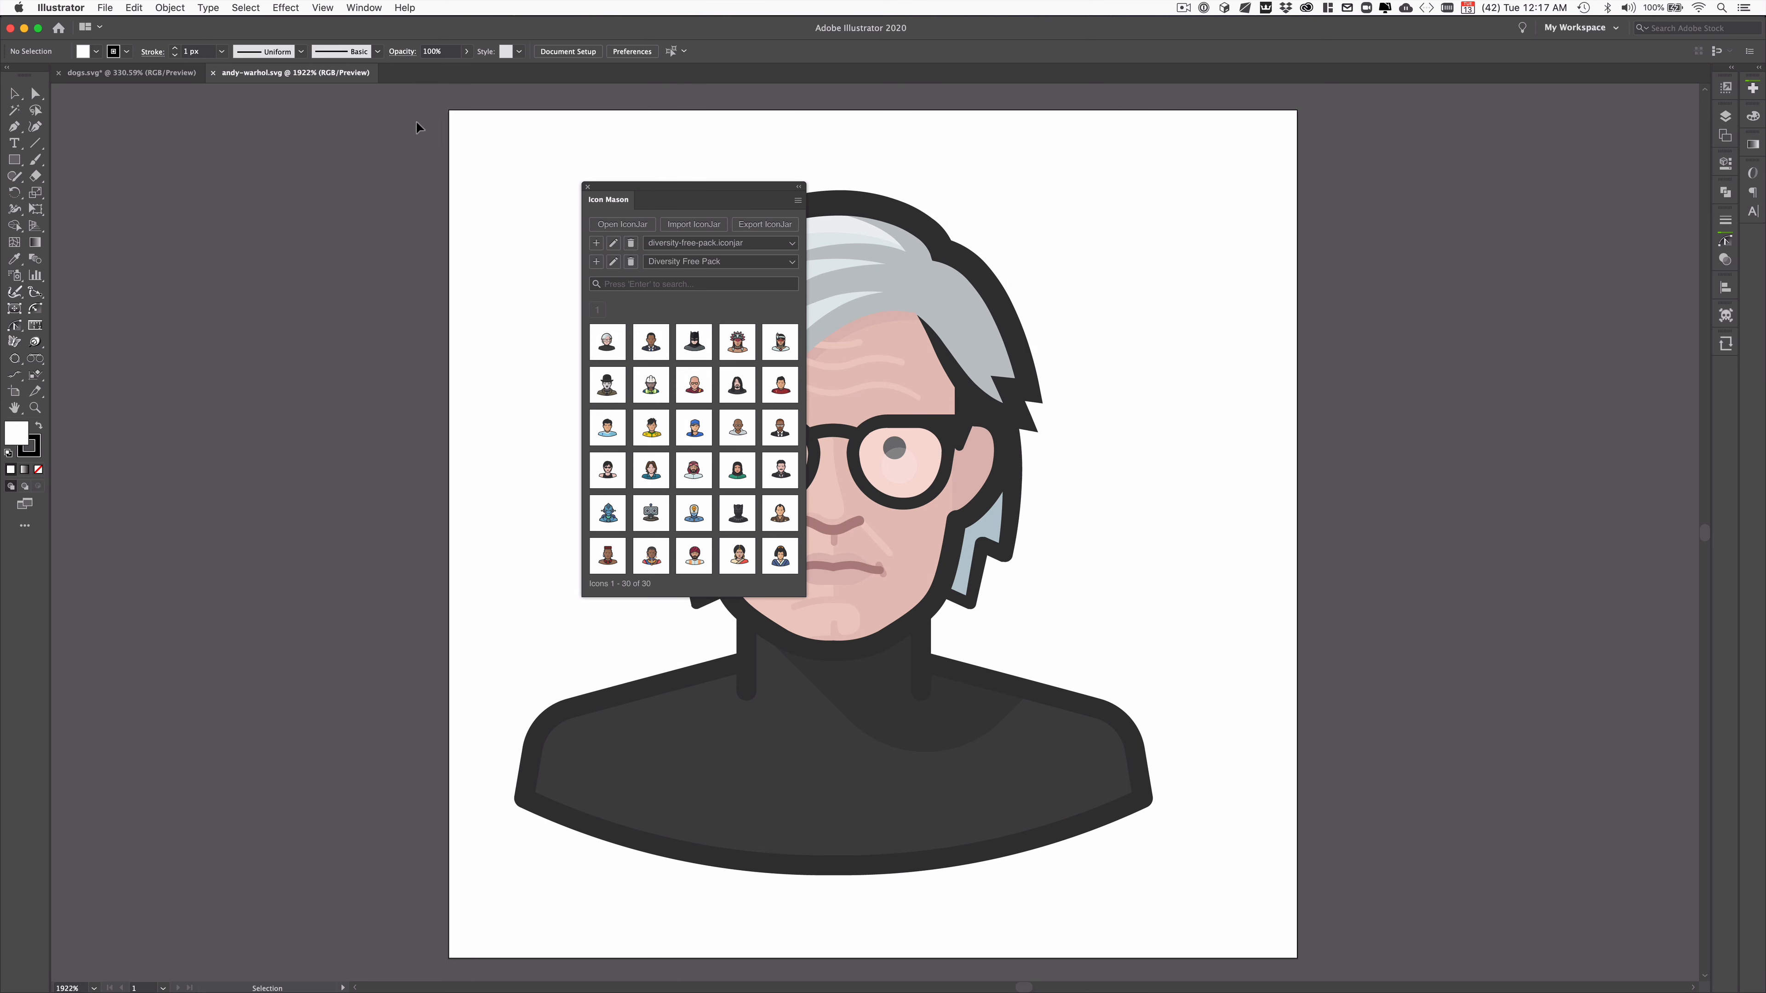
left_click(213, 72)
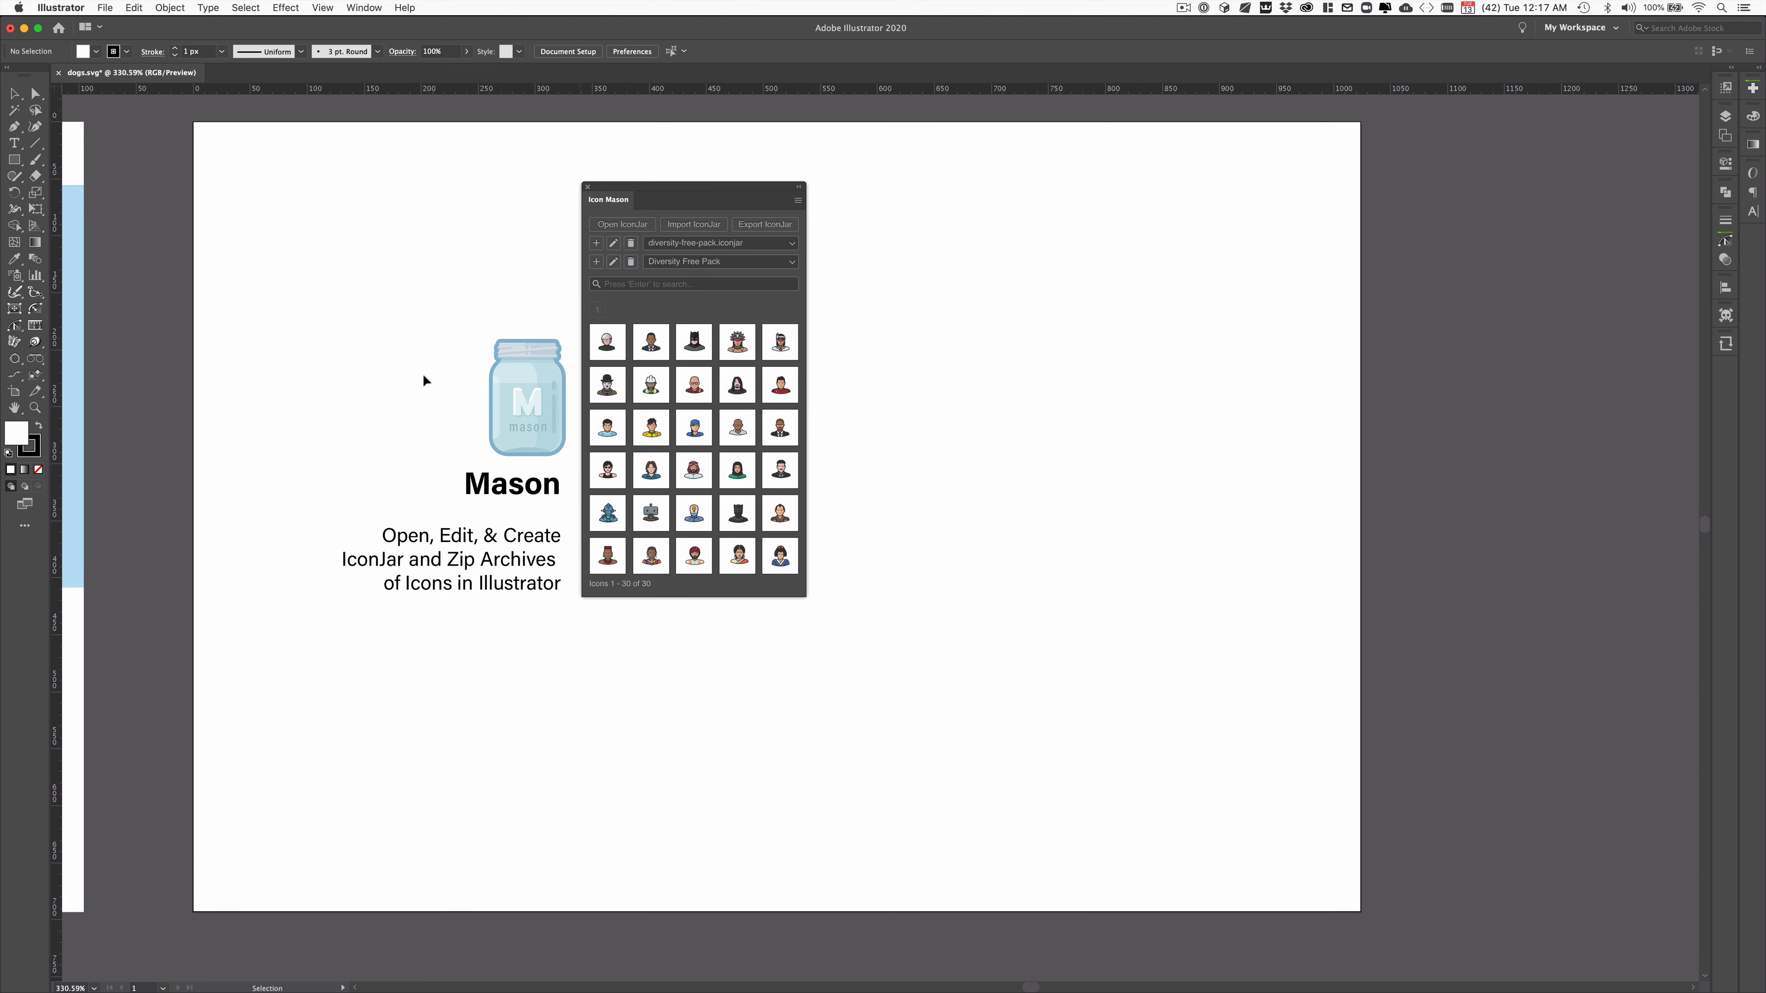
View the andy-warhol icon's metadata, including the available icon sets, and close it without saving.
key("space")
left_click_drag(492, 267, 440, 253)
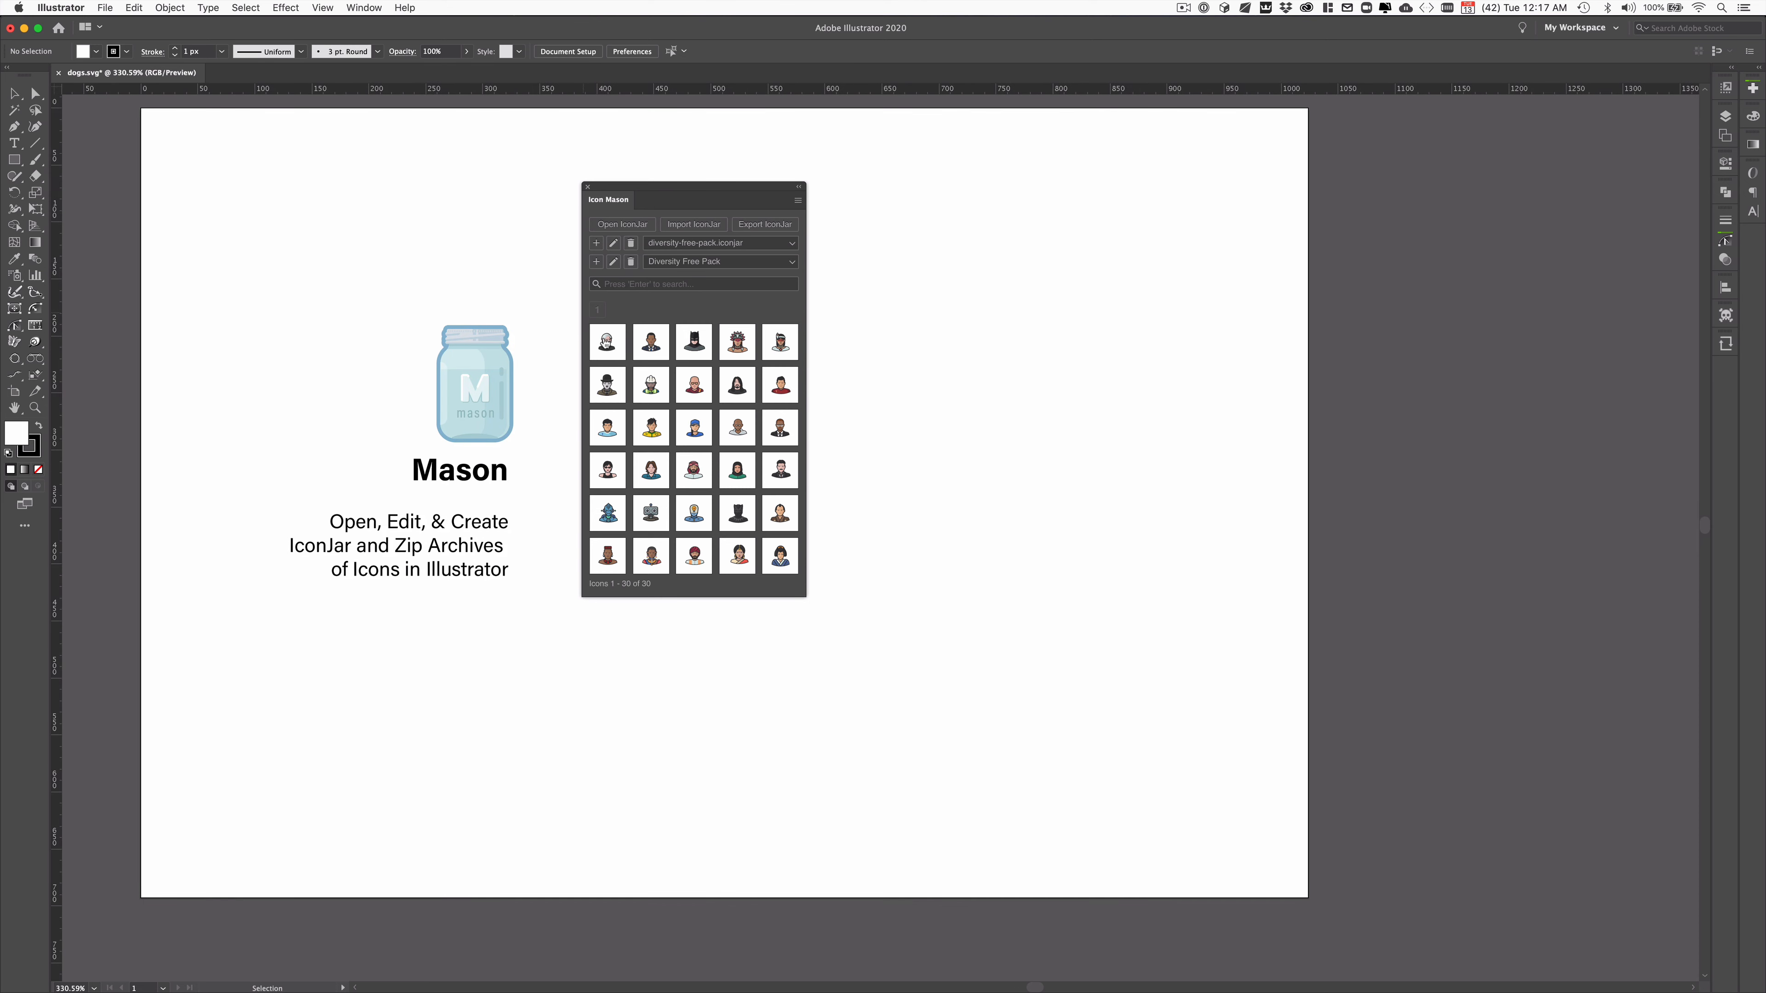
right_click(604, 337)
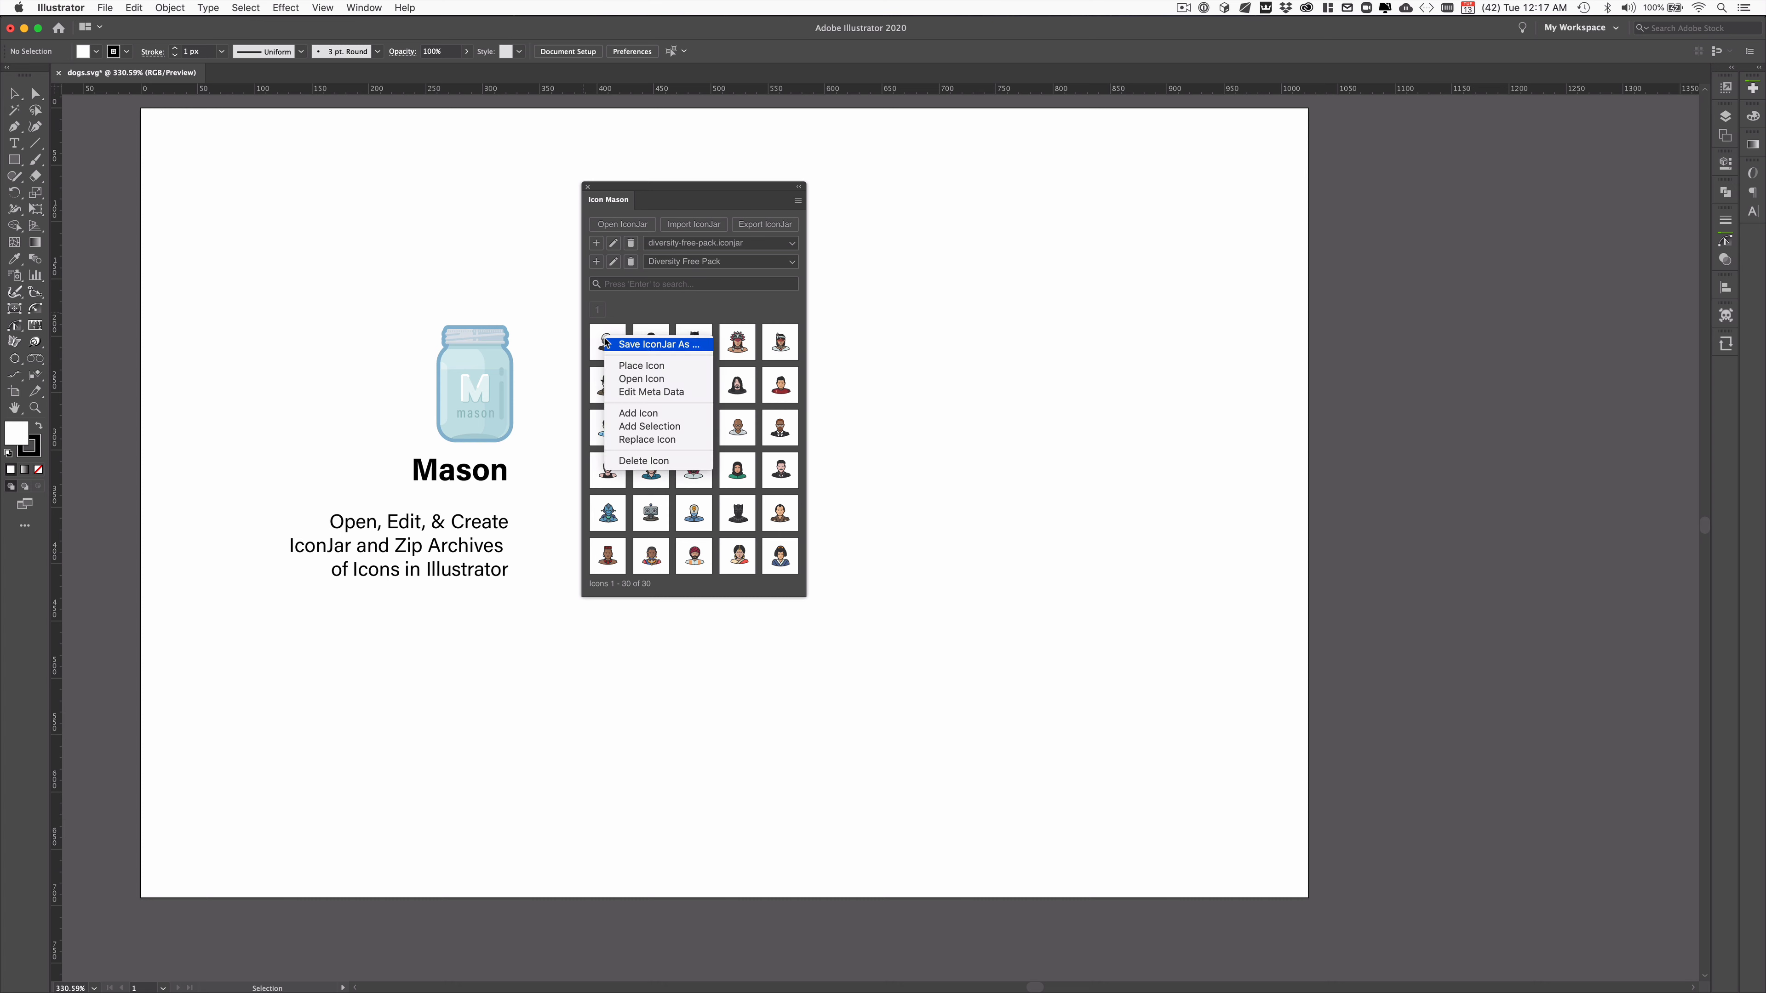
left_click(679, 394)
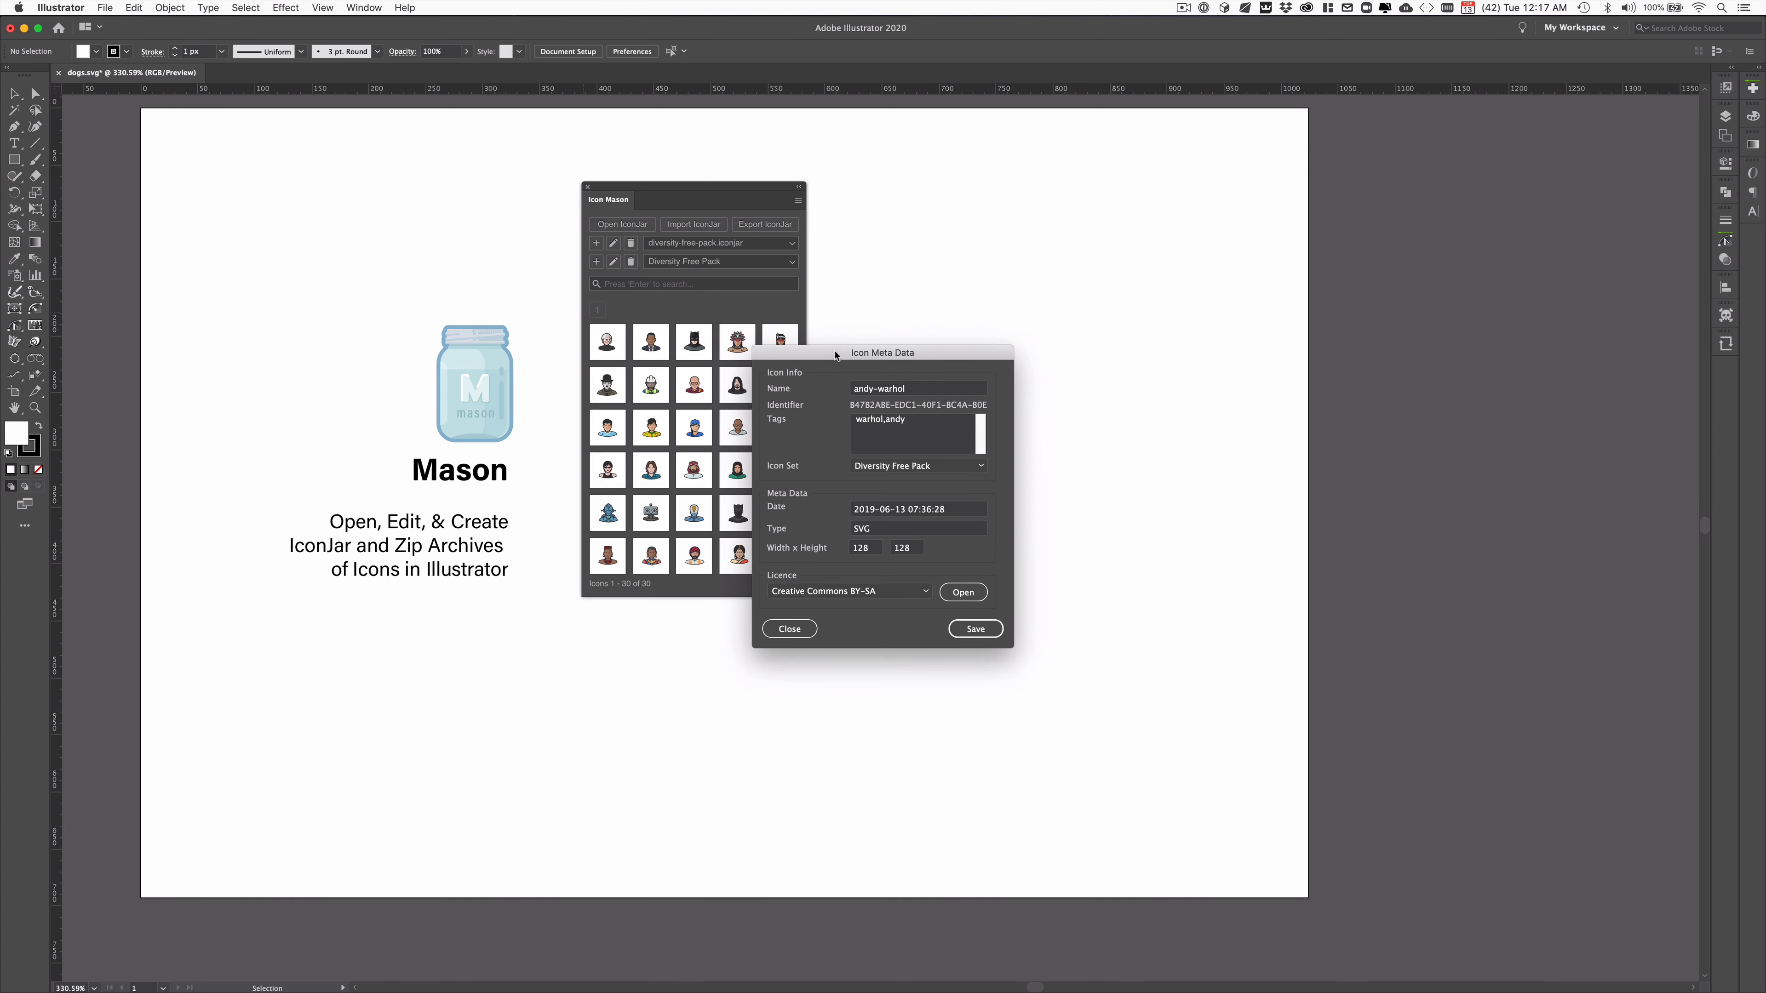
left_click_drag(839, 353, 605, 329)
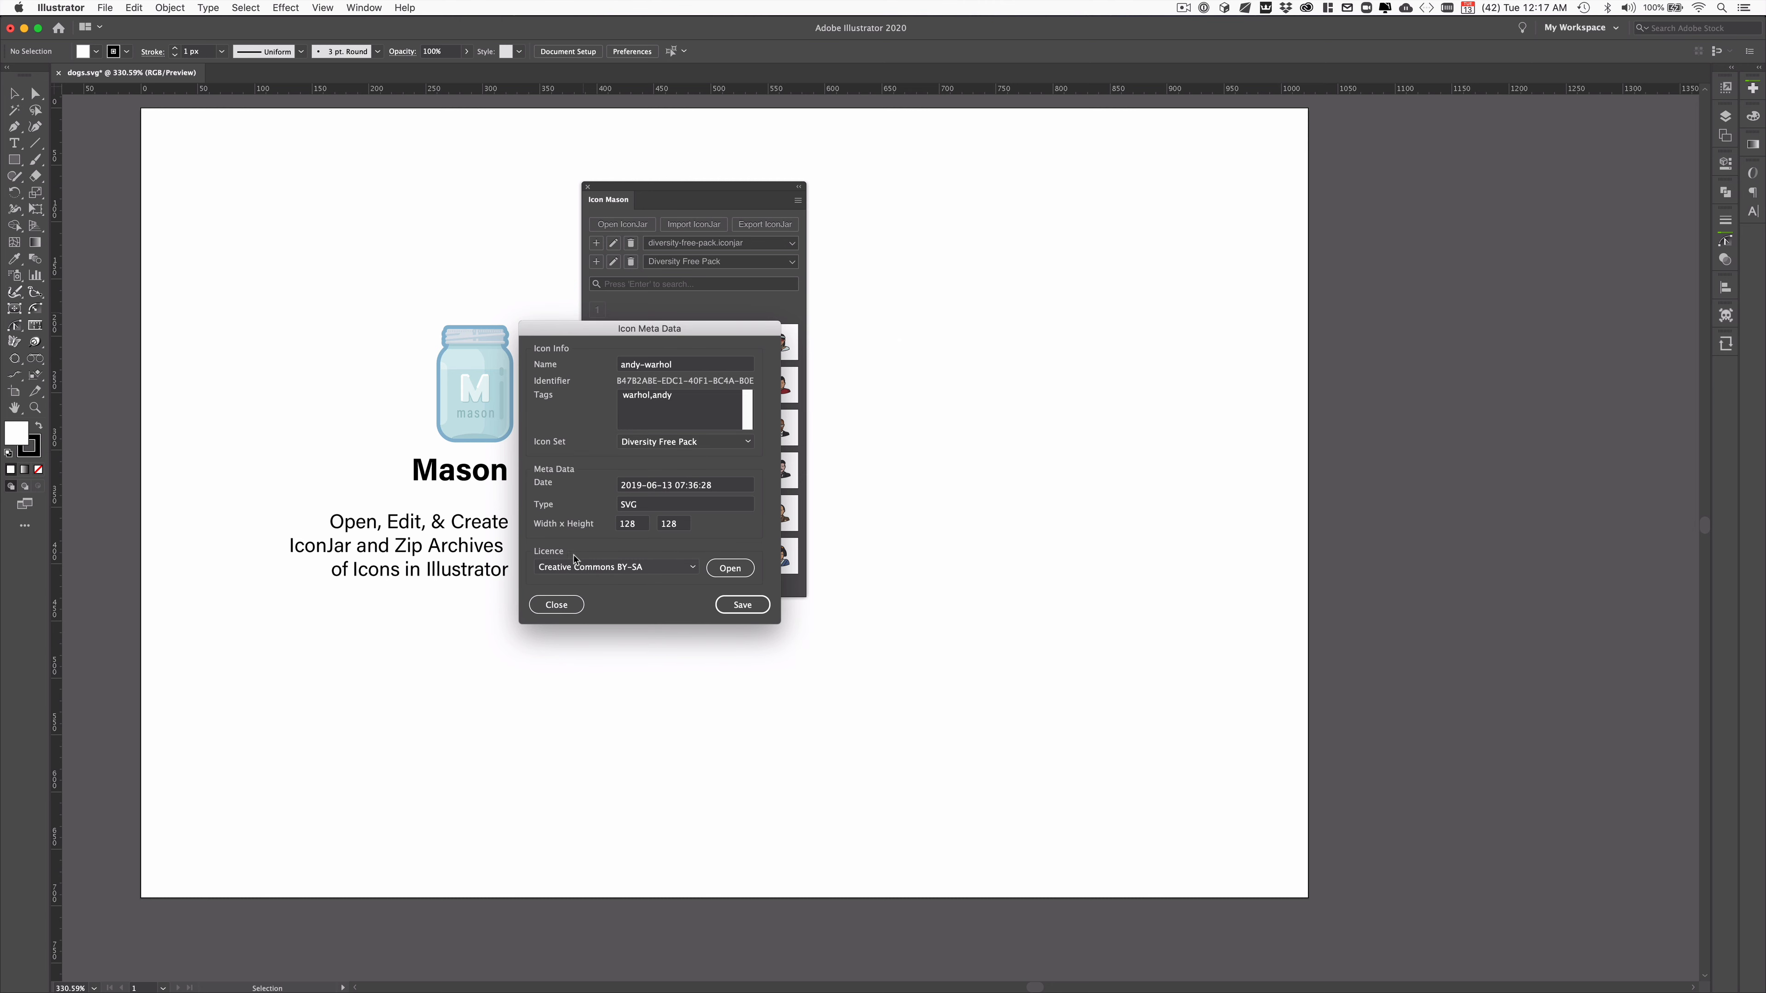
left_click(656, 443)
left_click(578, 433)
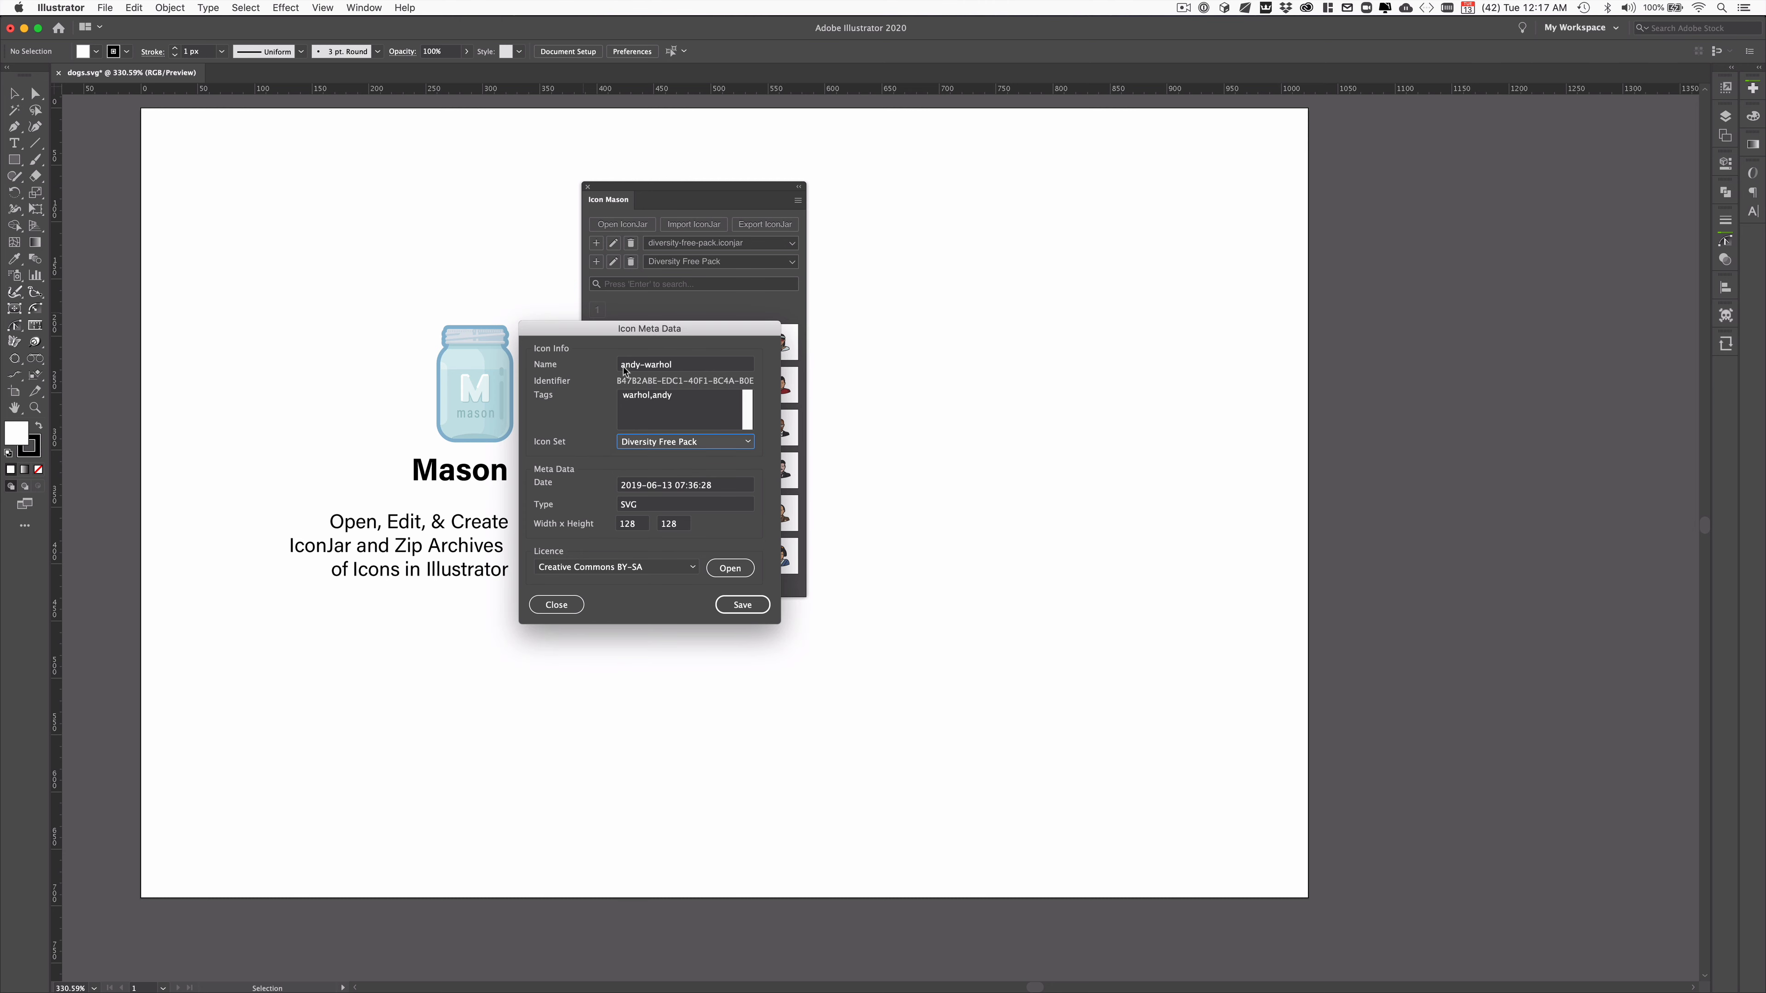
left_click(548, 603)
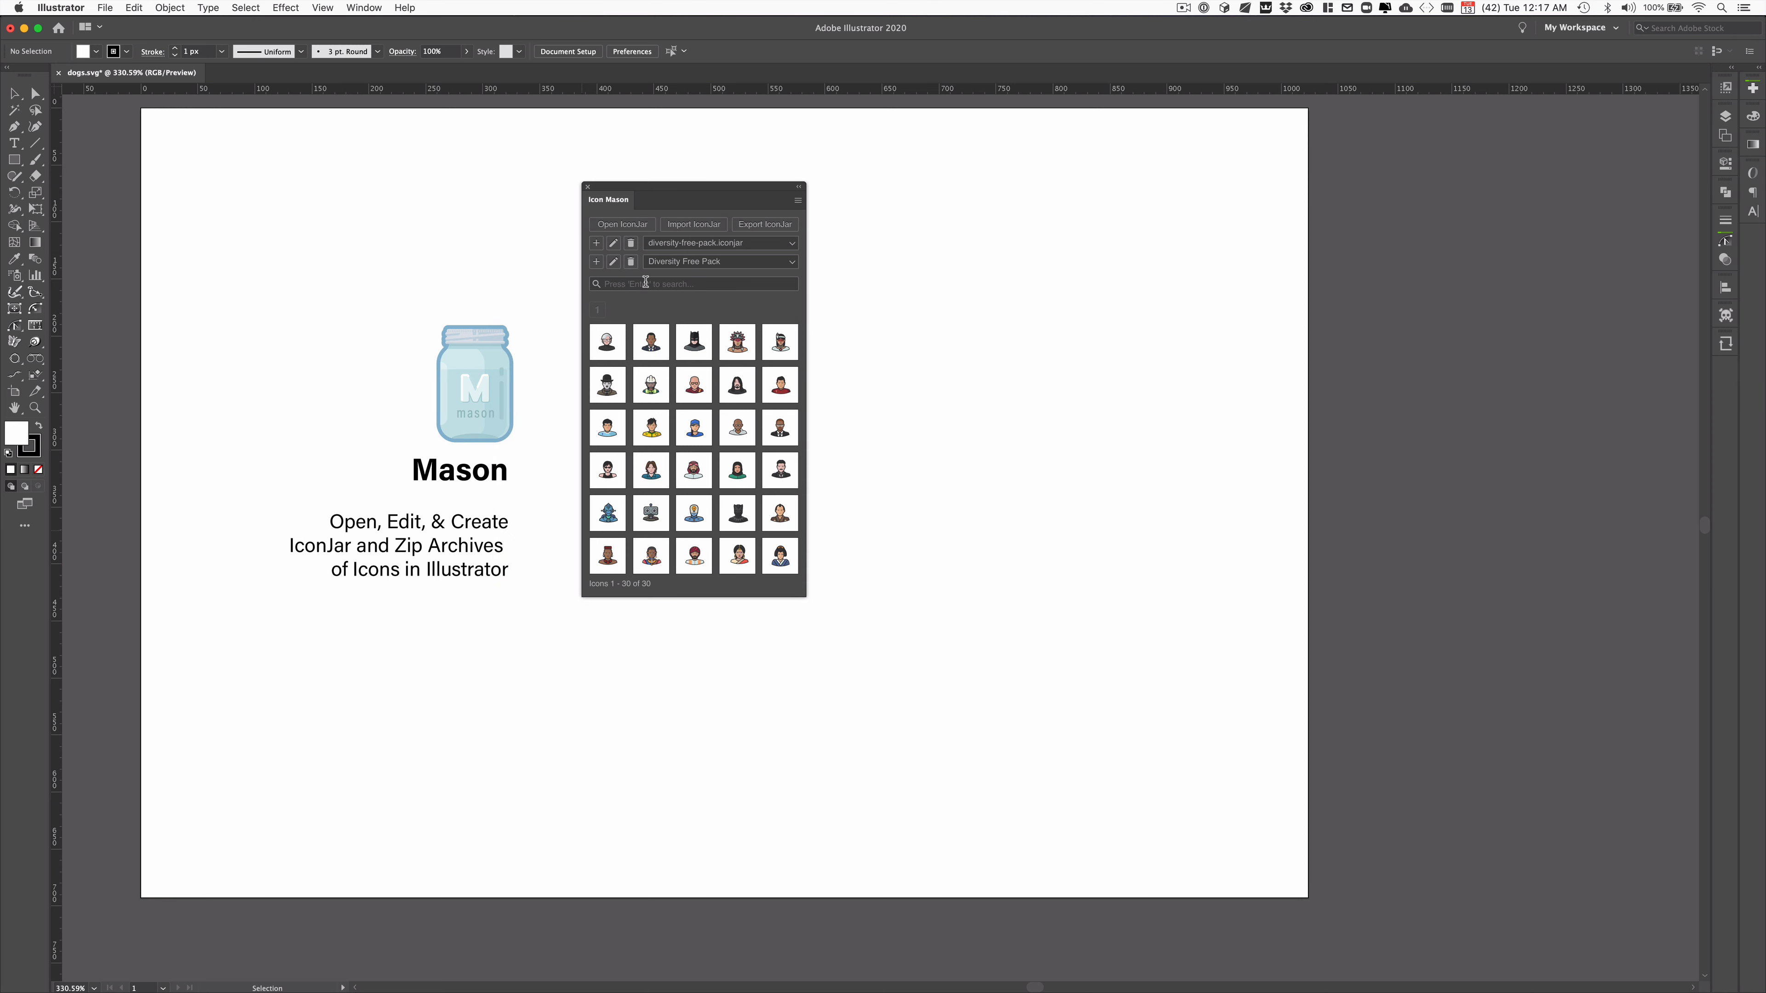
Create a new icon set named Set Number Two in the open jar and check the list of sets for it.
left_click(724, 263)
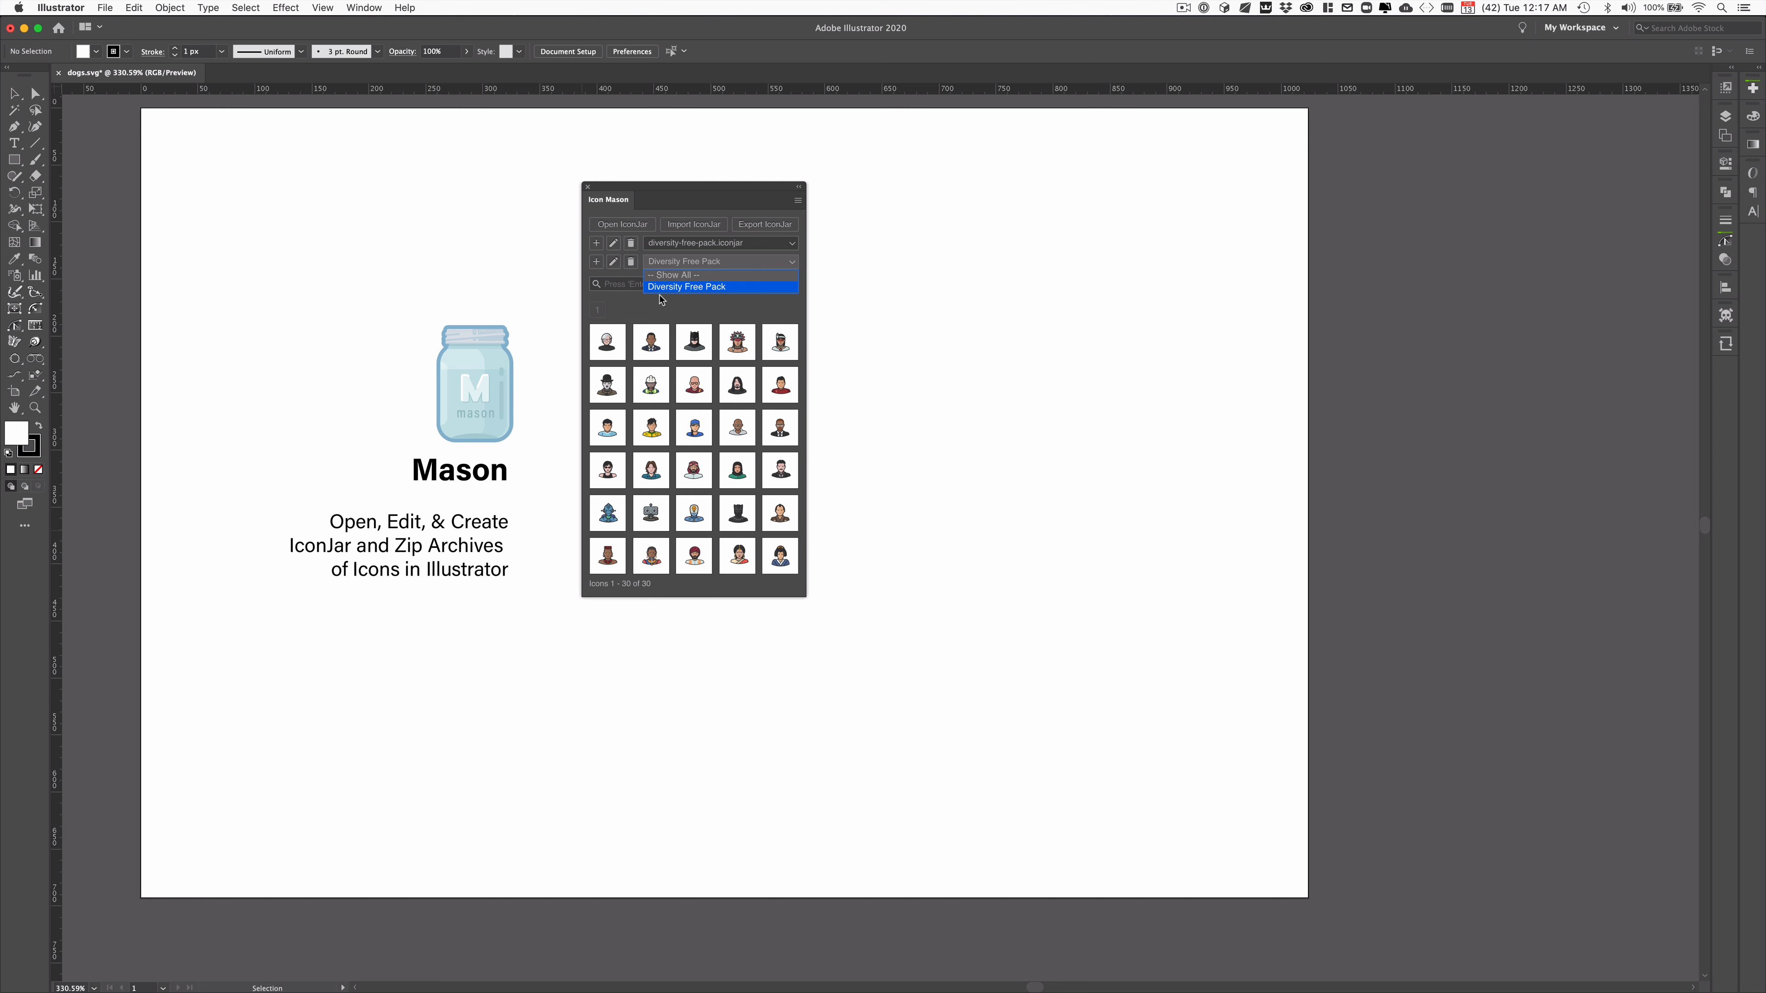
left_click(654, 309)
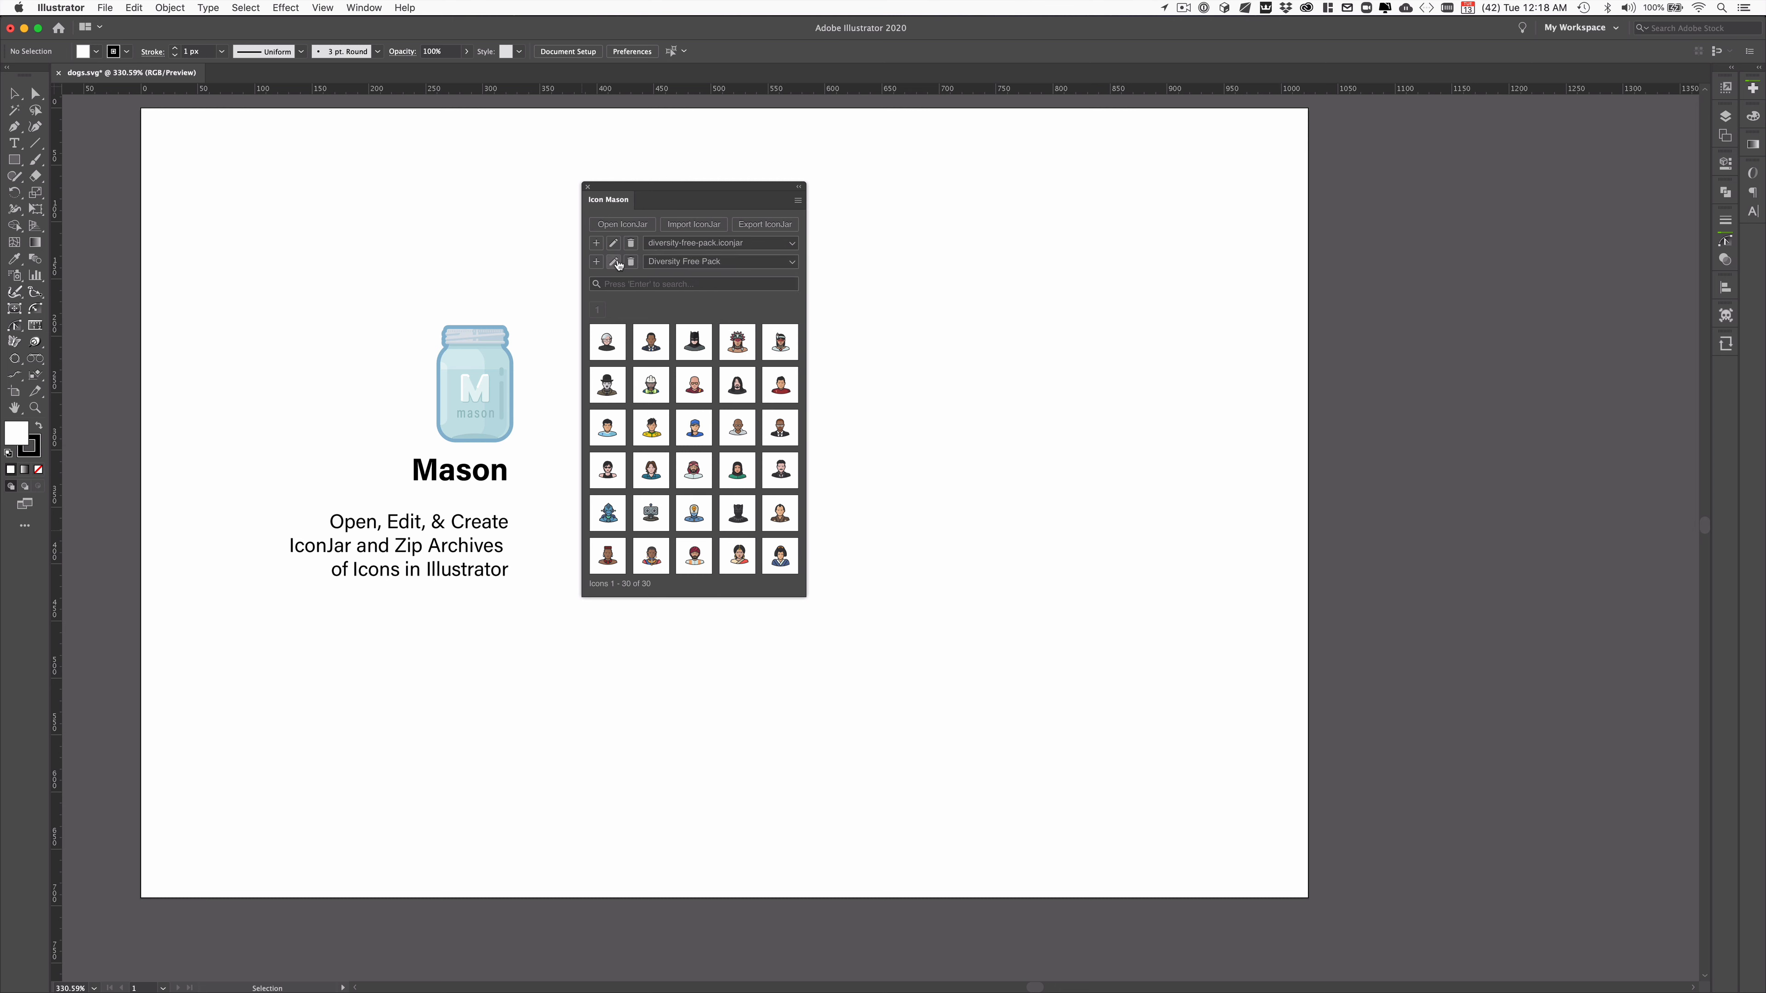
left_click(597, 262)
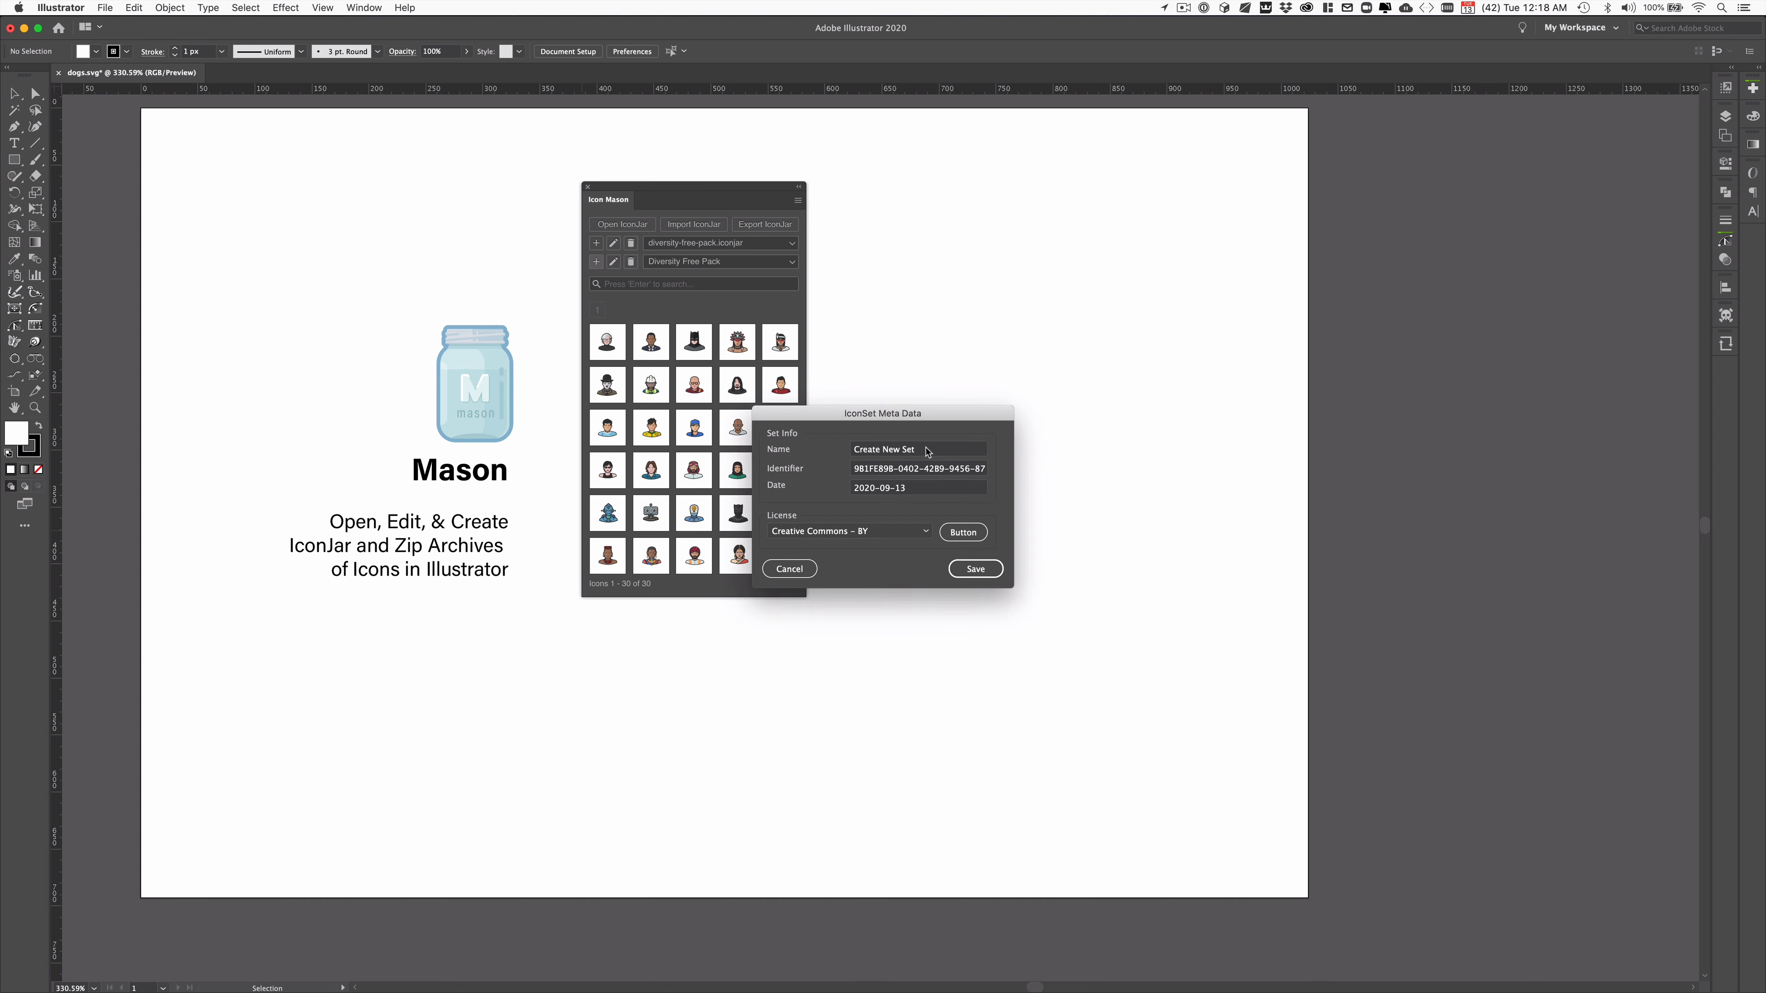
left_click_drag(924, 450, 826, 447)
type("SEt")
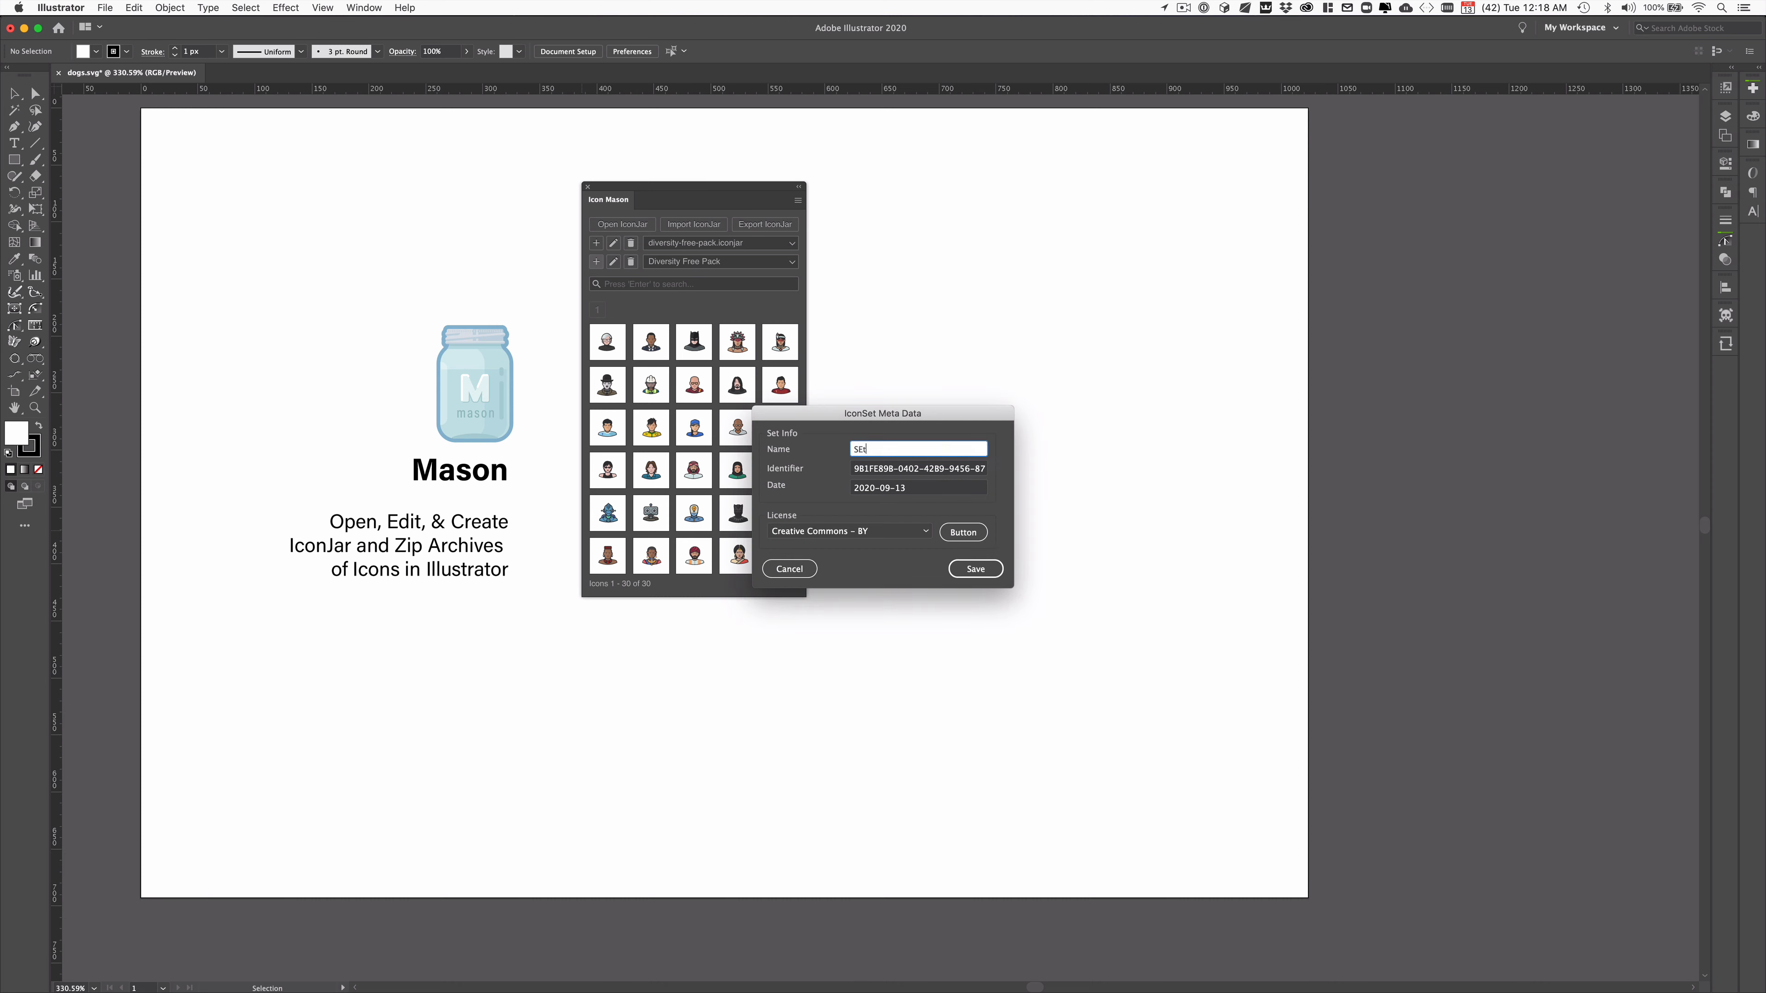
type(" Number Two")
key("Return")
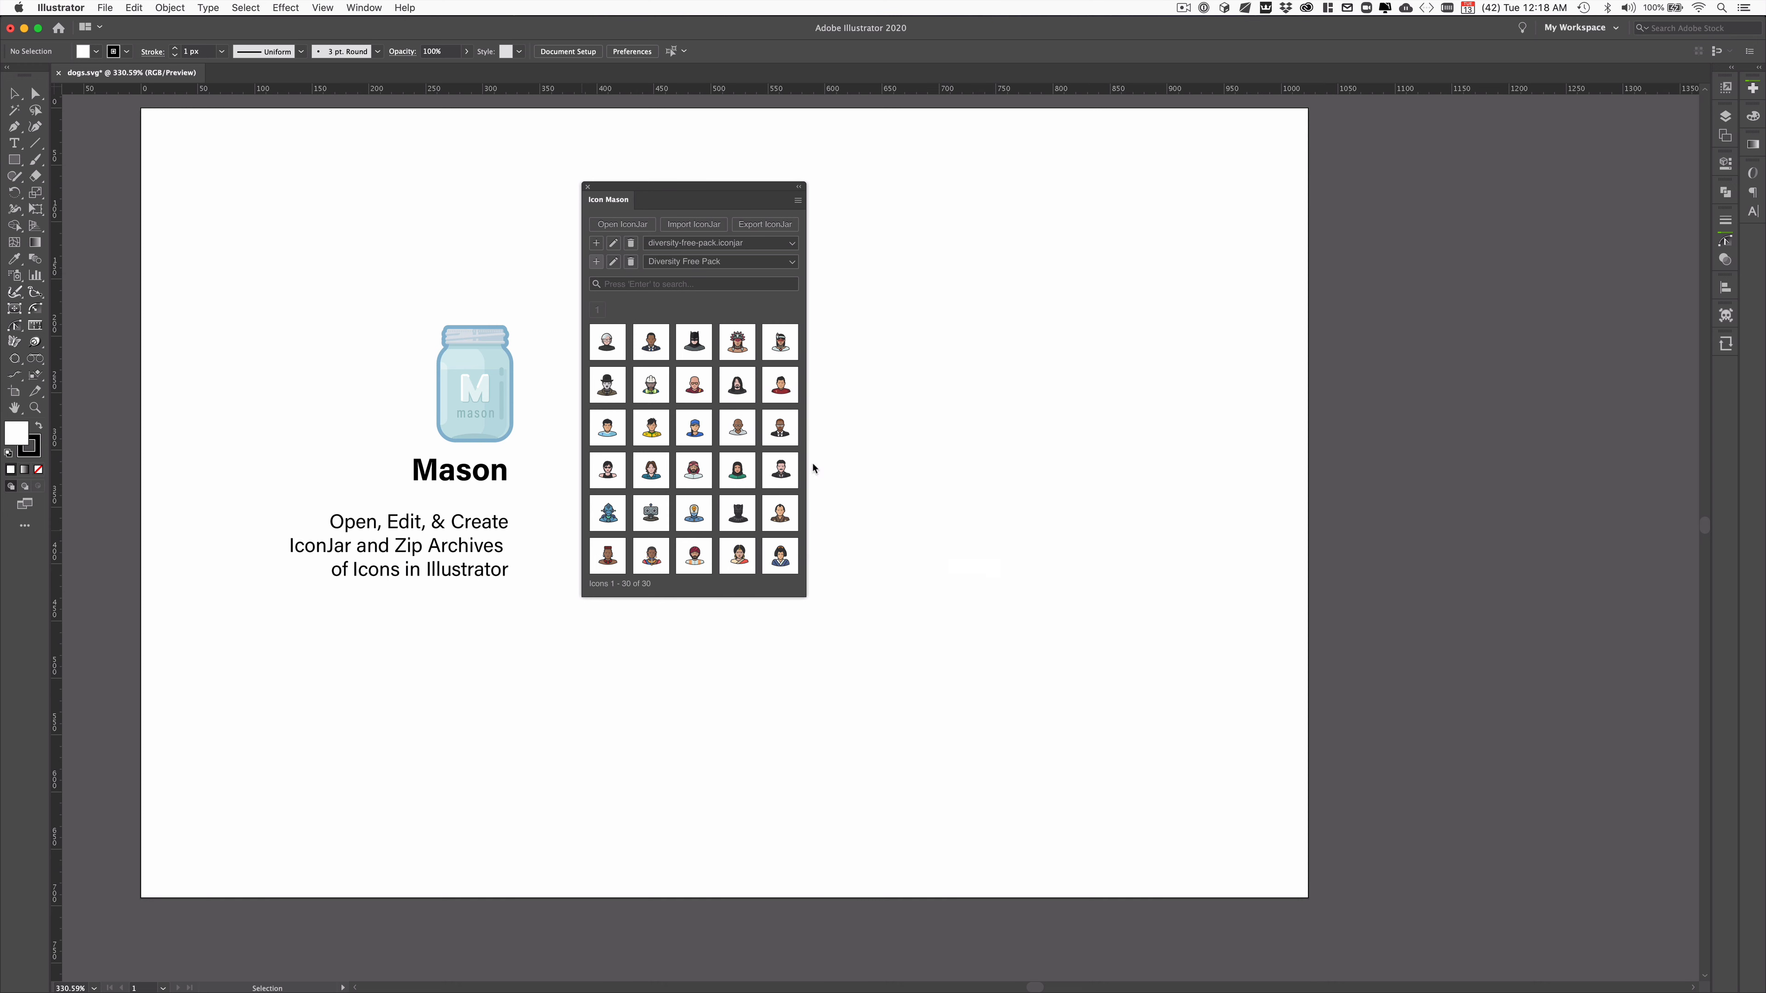
left_click(657, 262)
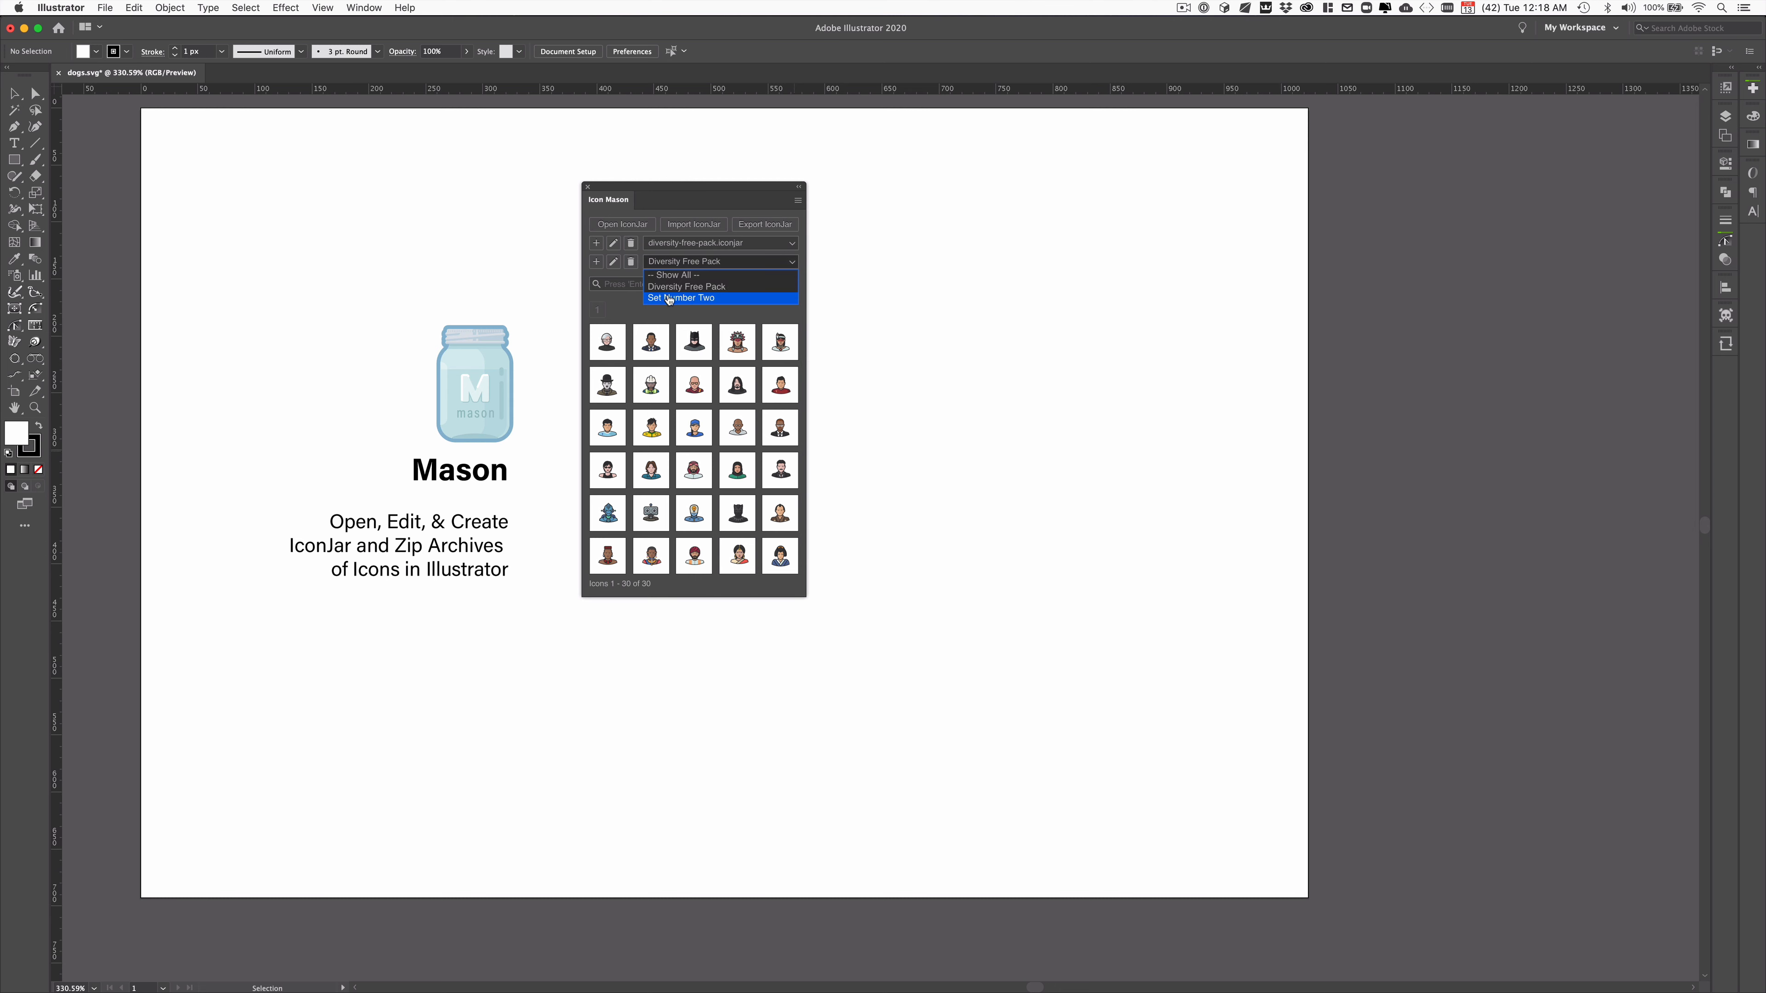
left_click(621, 303)
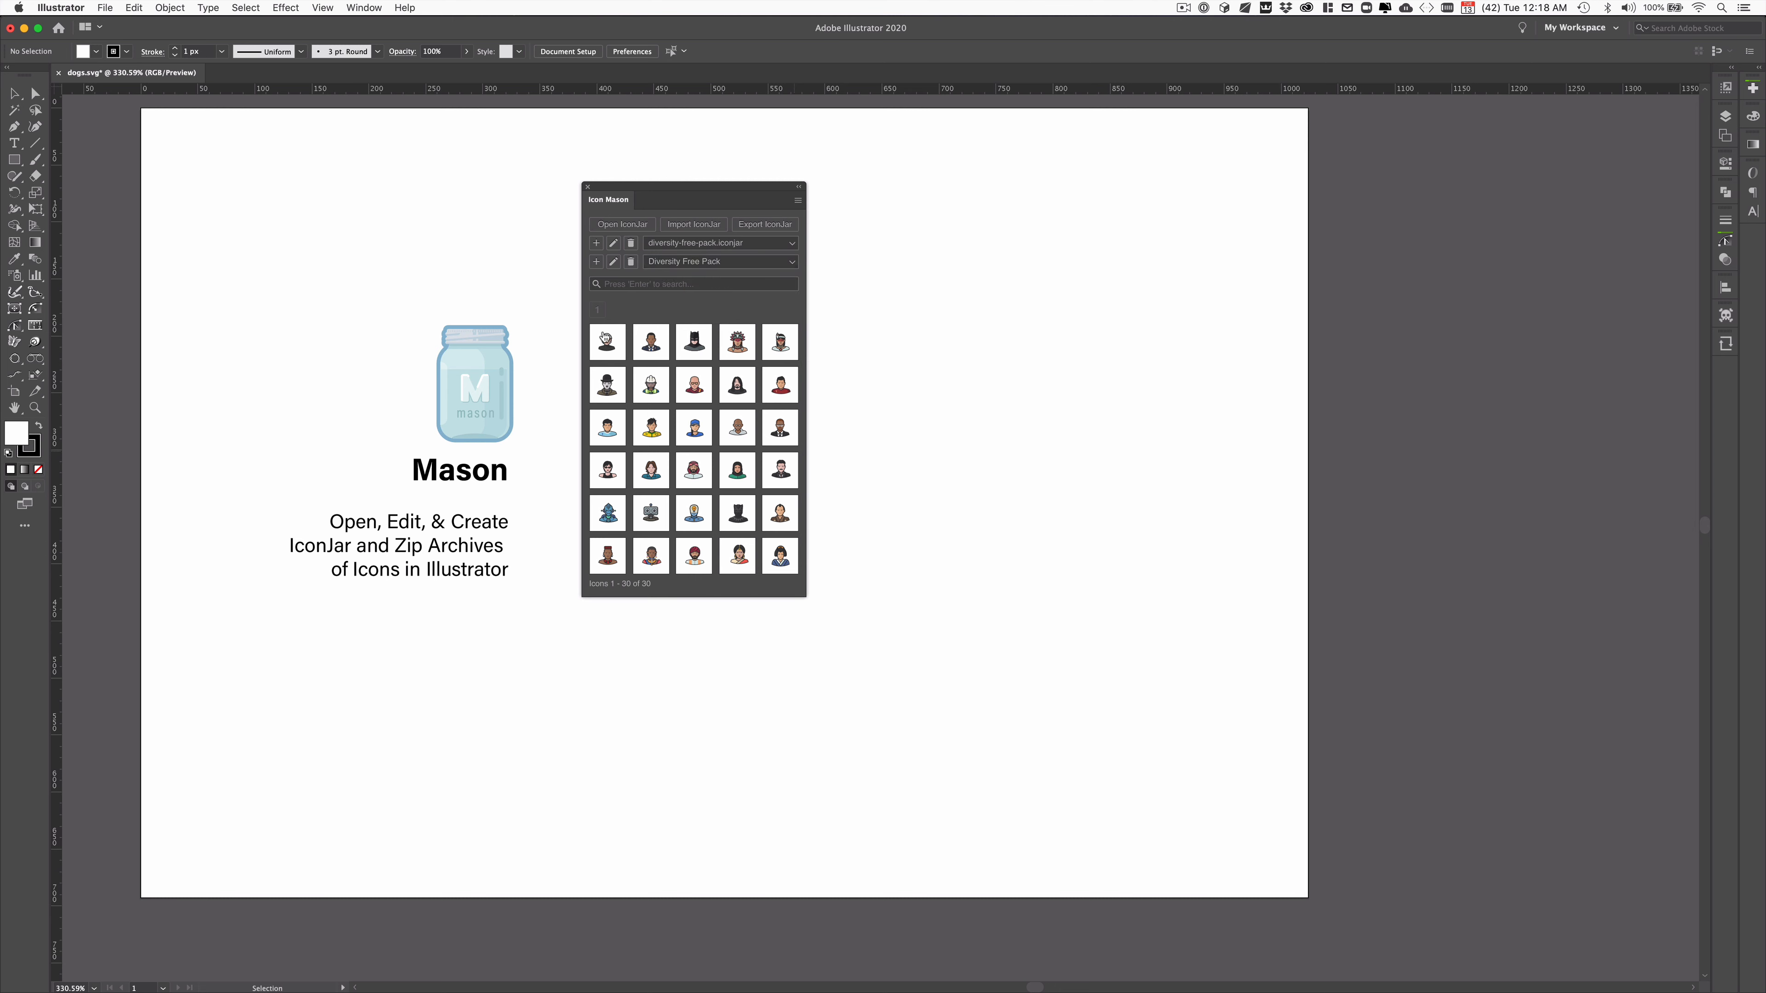
Review the icon set assignment in the andy-warhol icon's metadata and close it without changes.
right_click(604, 342)
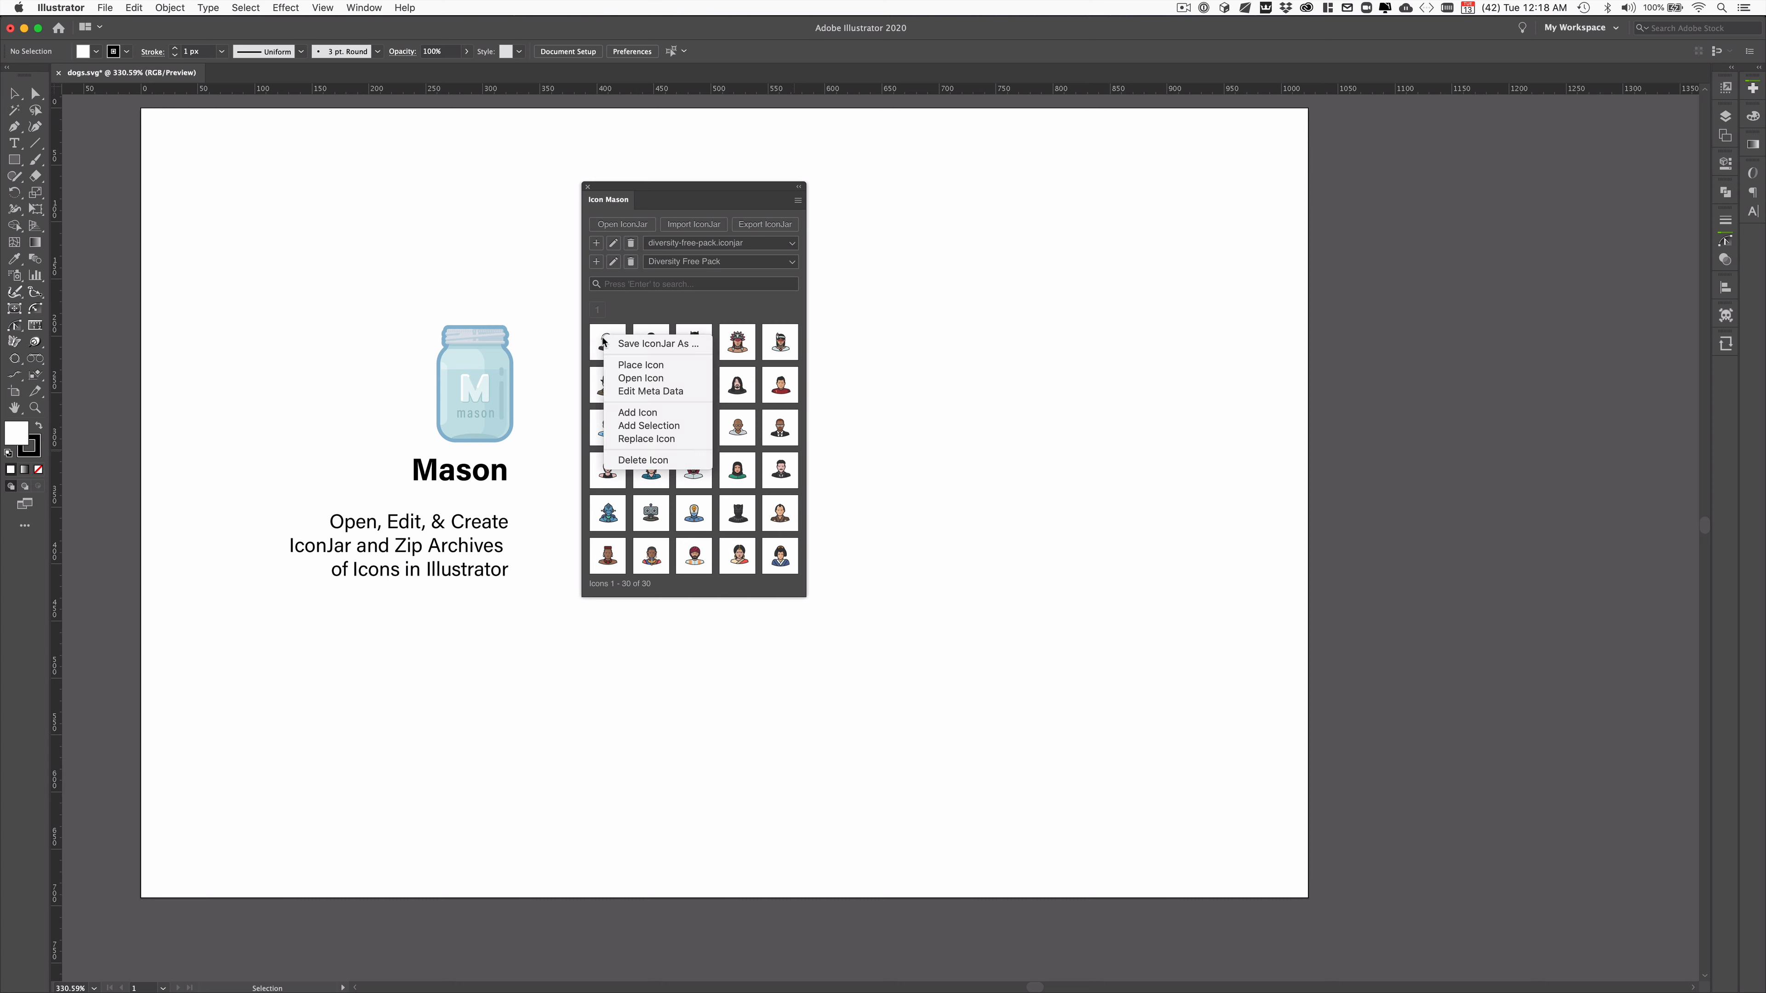
left_click(652, 395)
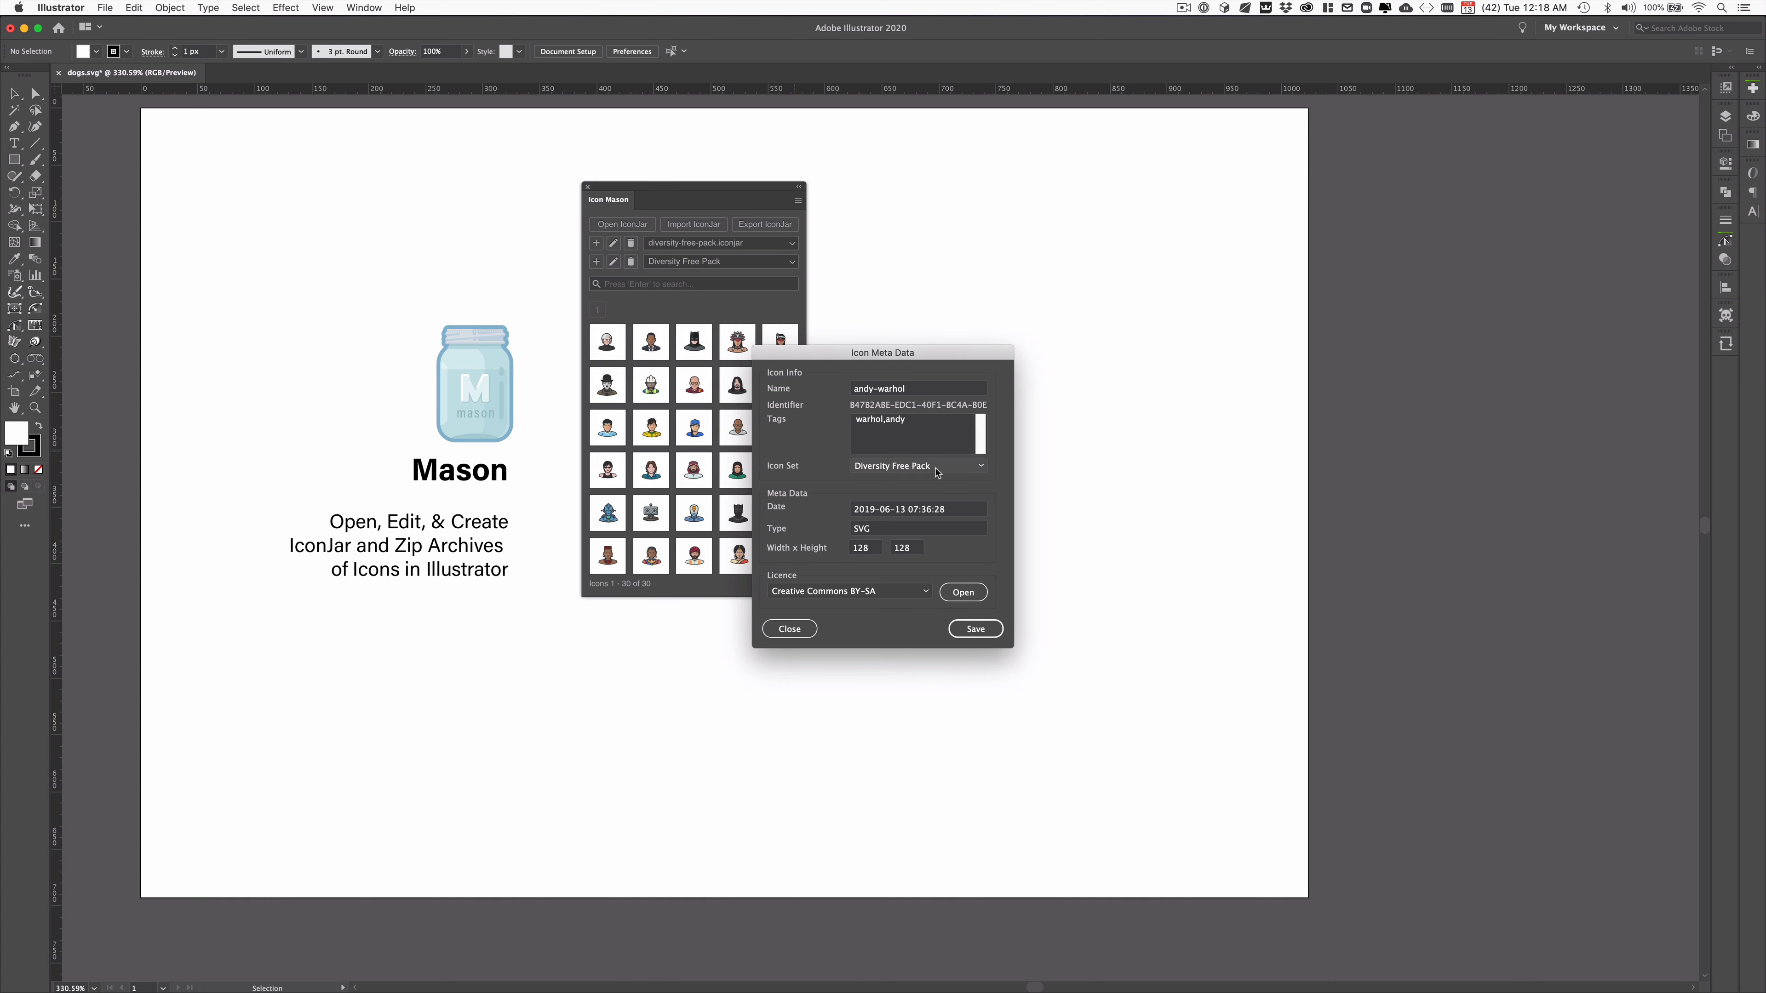
left_click(790, 628)
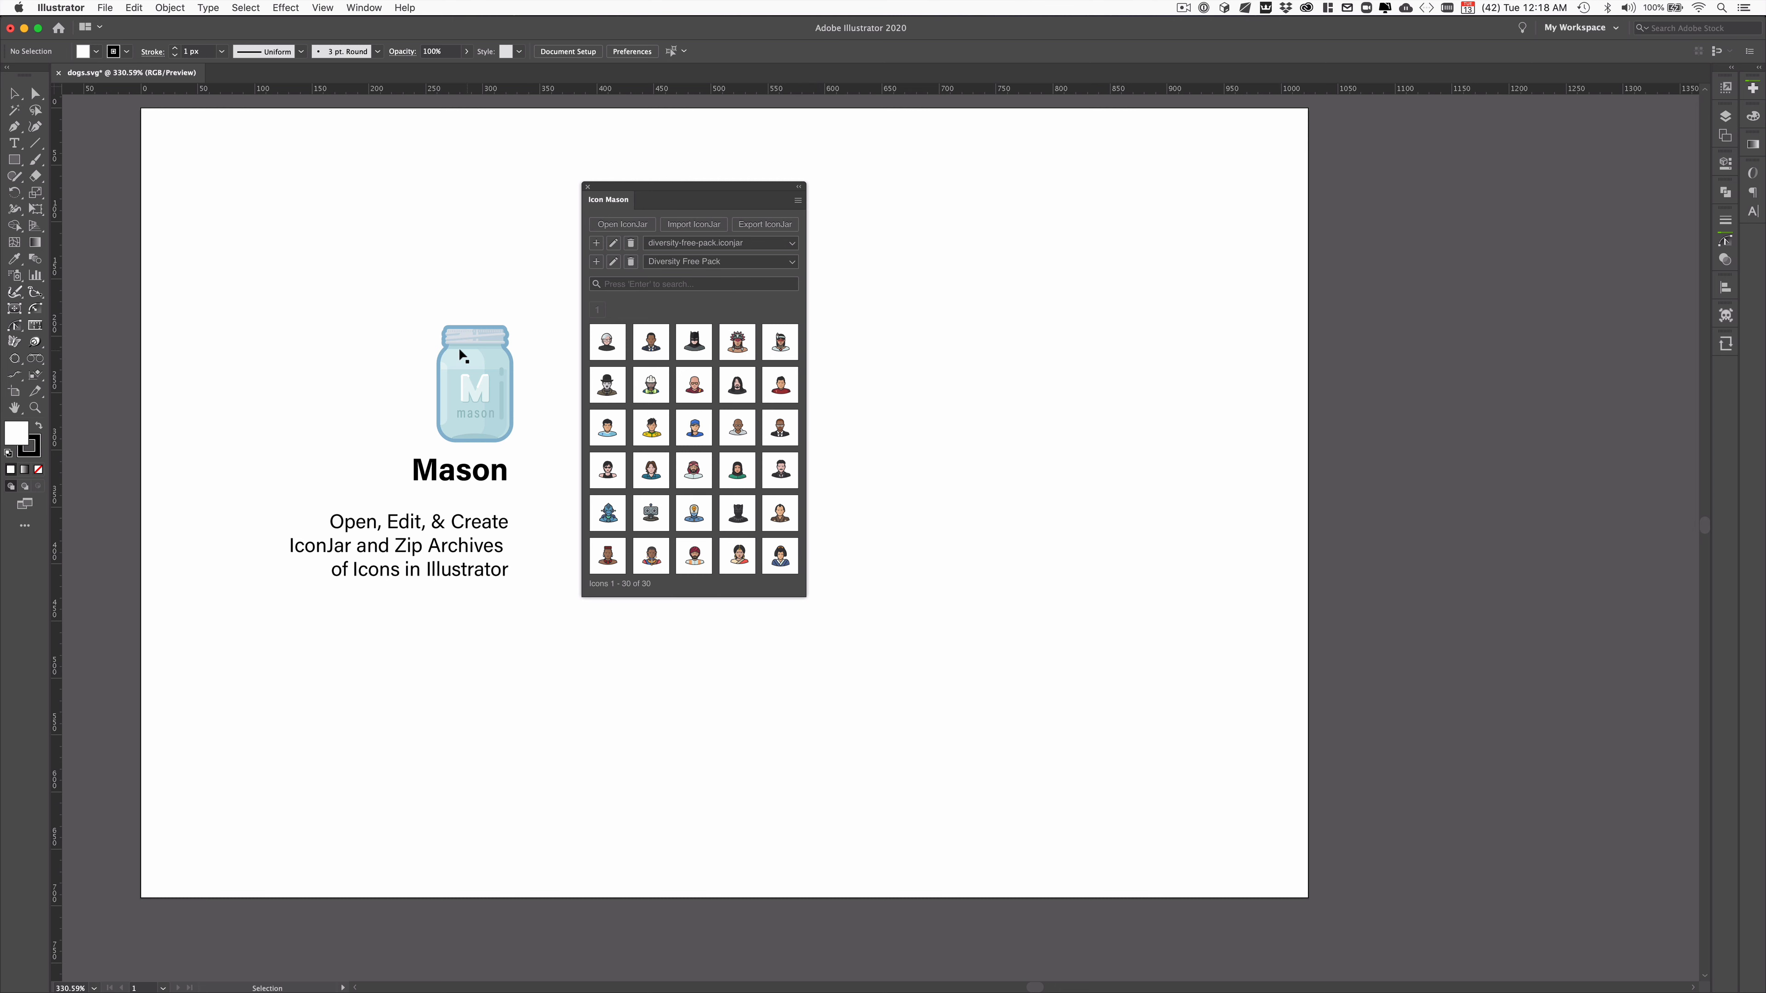
Duplicate the Mason jar artwork above the original and add the selected copy as a new icon in the Diversity Free Pack set.
left_click_drag(492, 400, 428, 230)
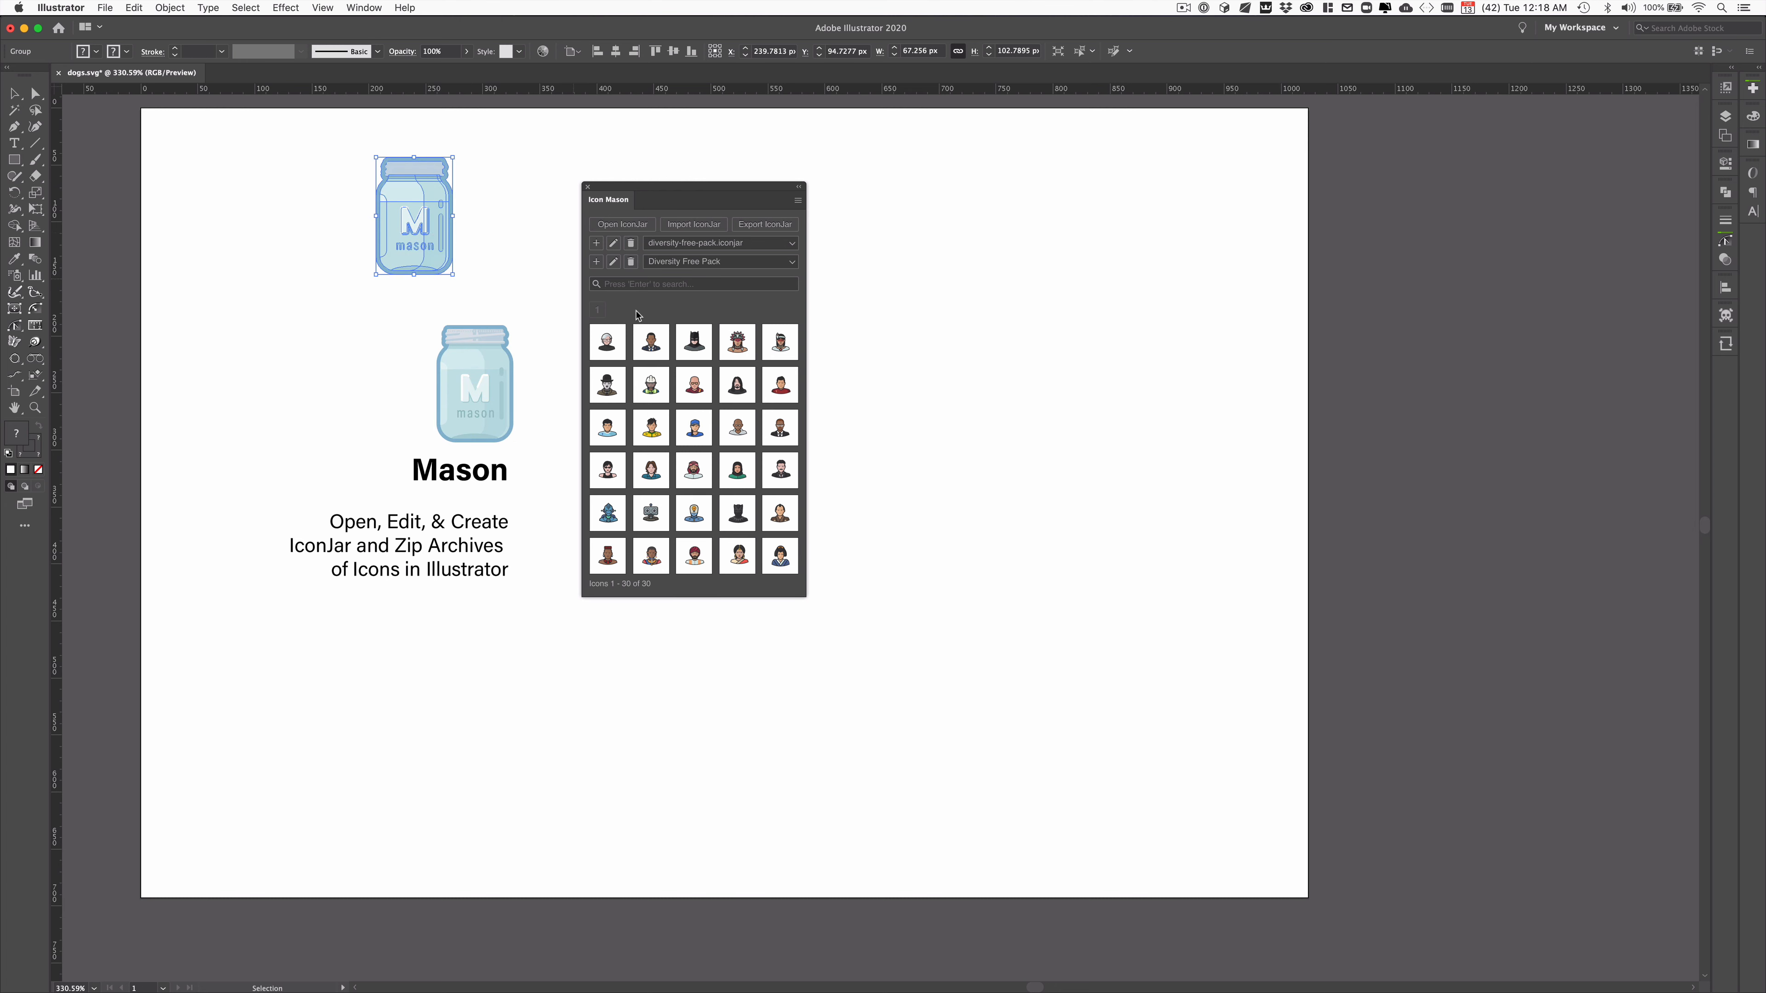
right_click(608, 342)
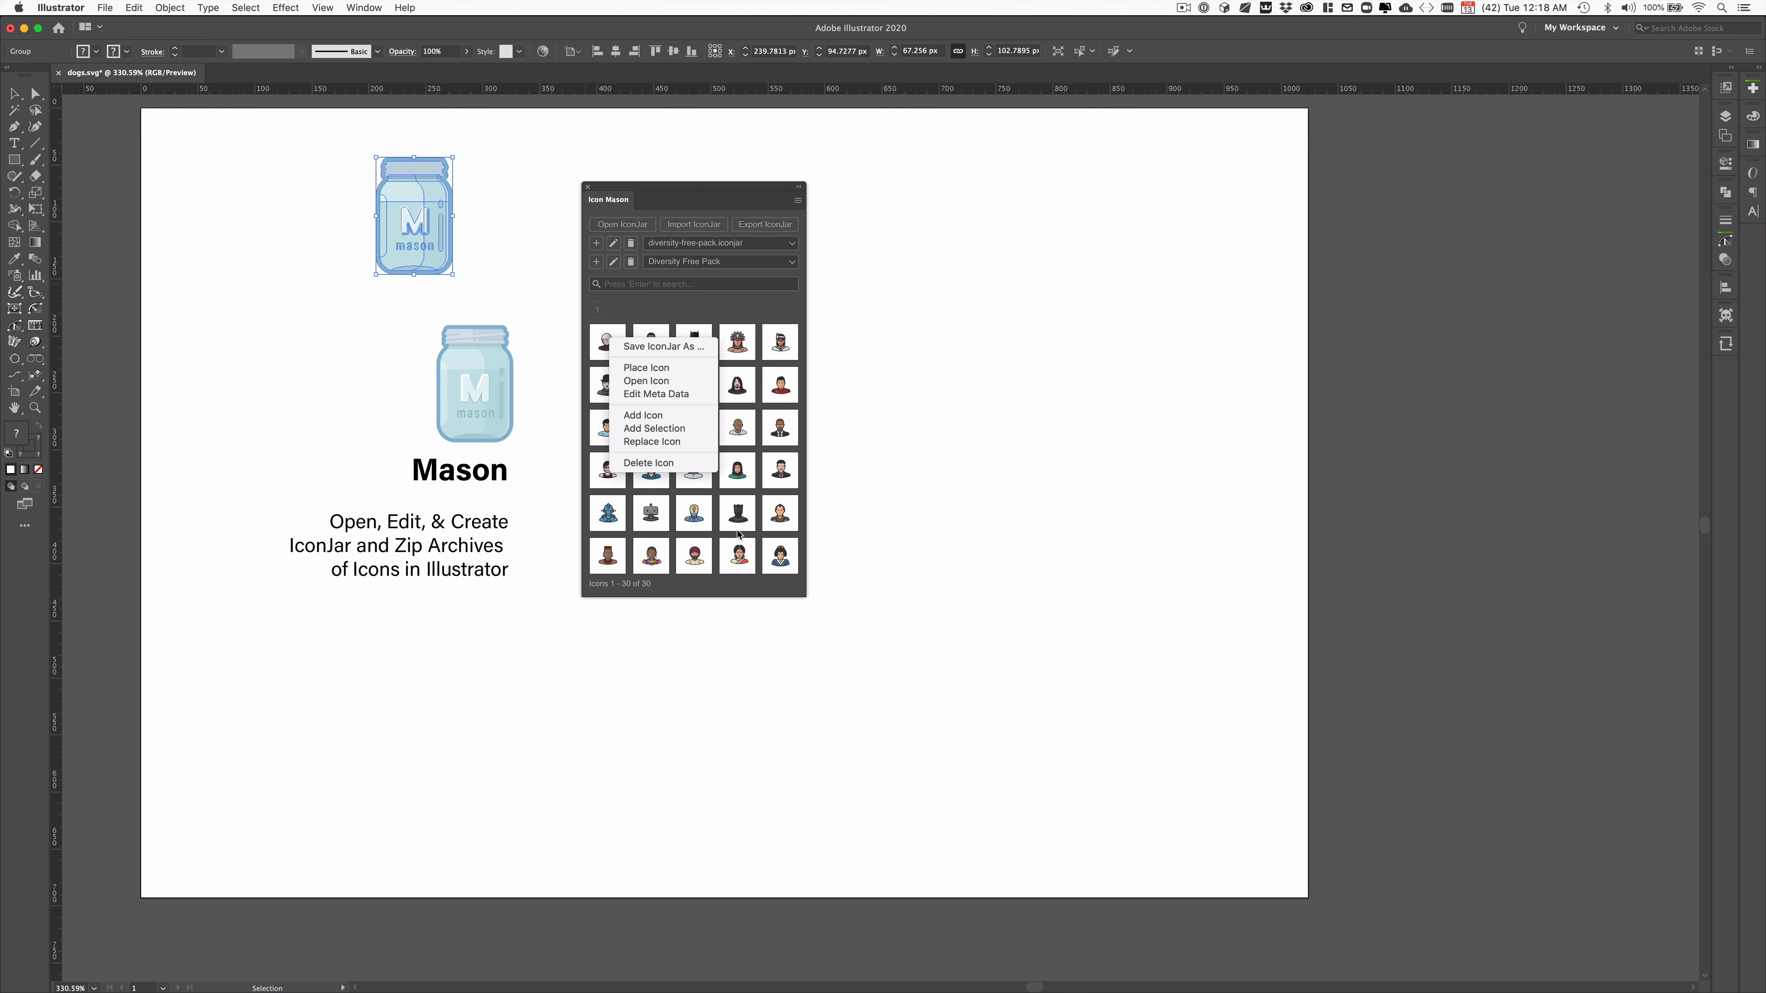
left_click(687, 429)
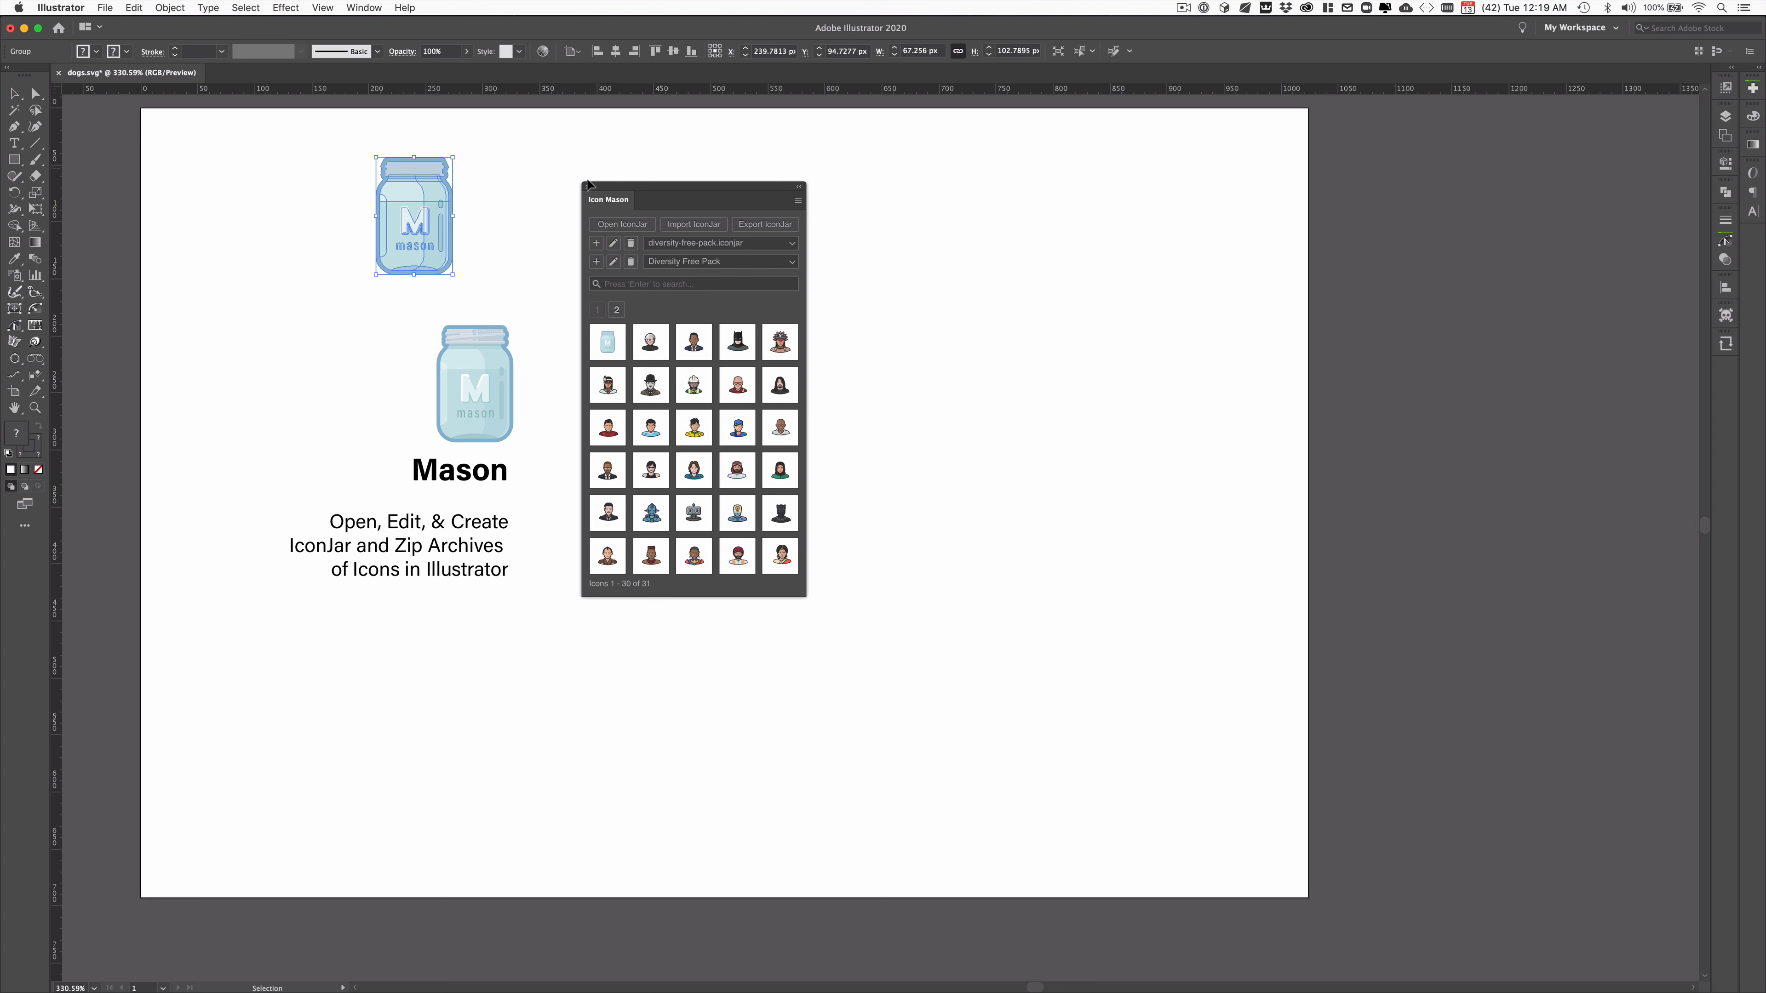
Import all icons from diversity-free-pack.iconjar into an Illustrator document.
left_click(687, 225)
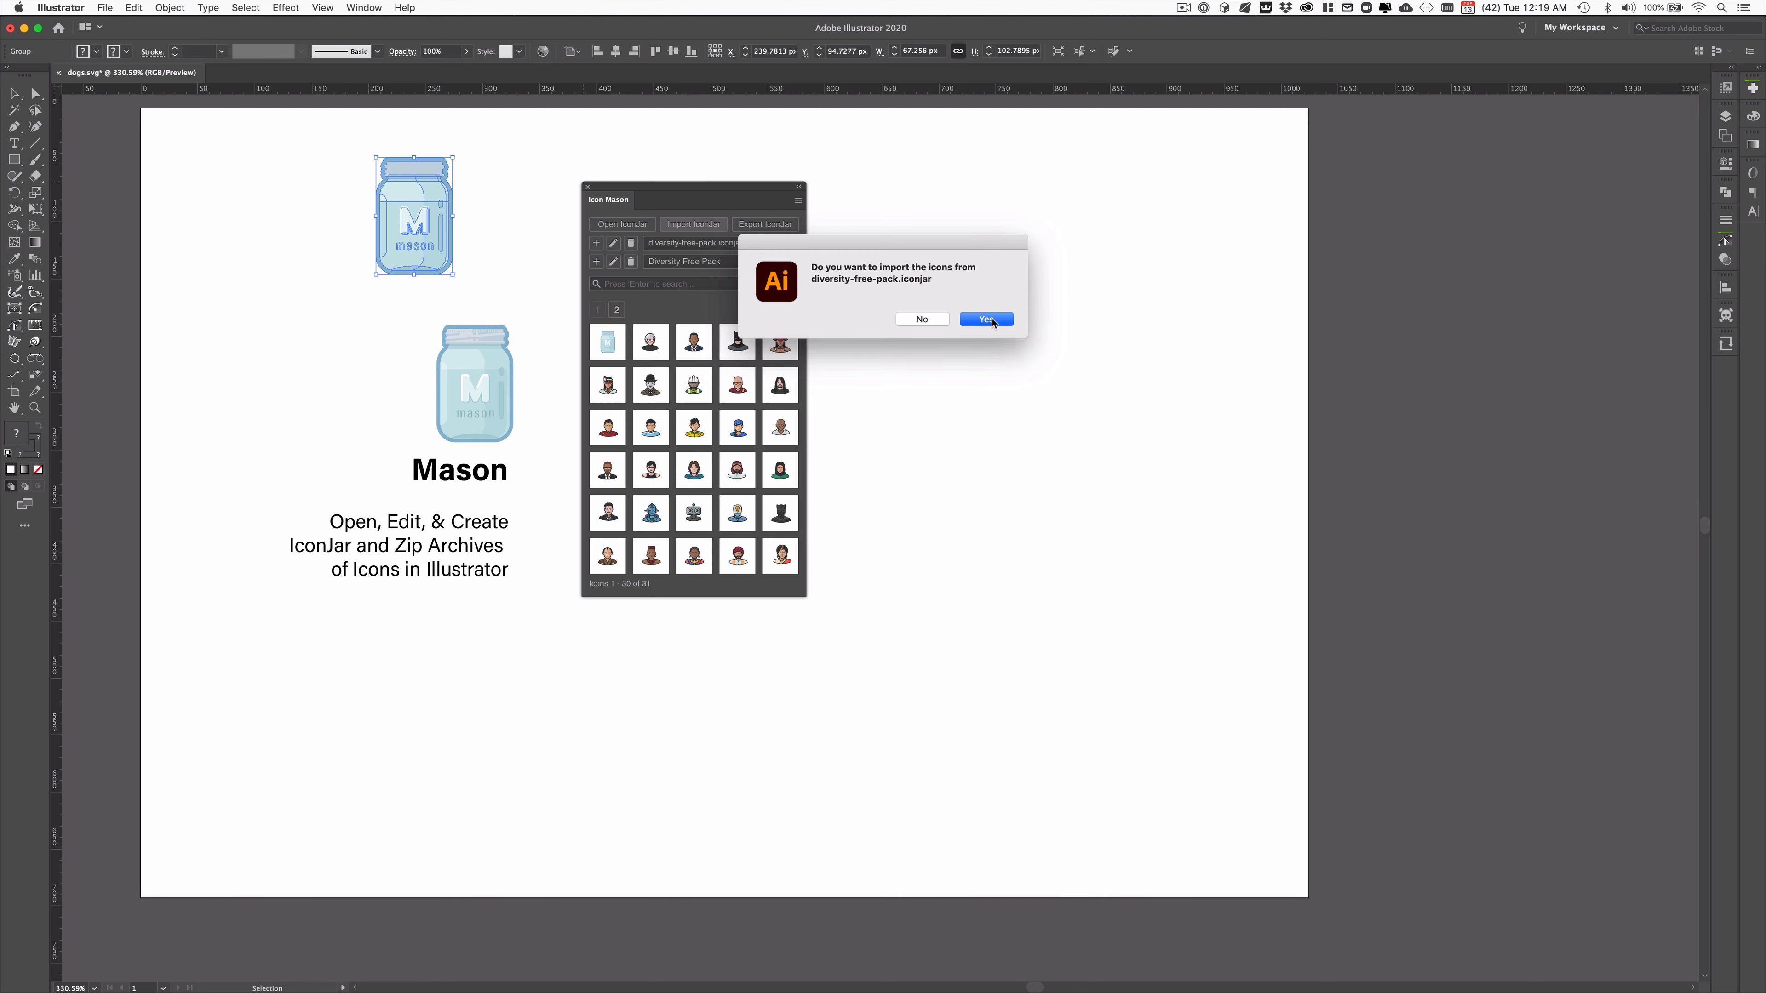
left_click(988, 320)
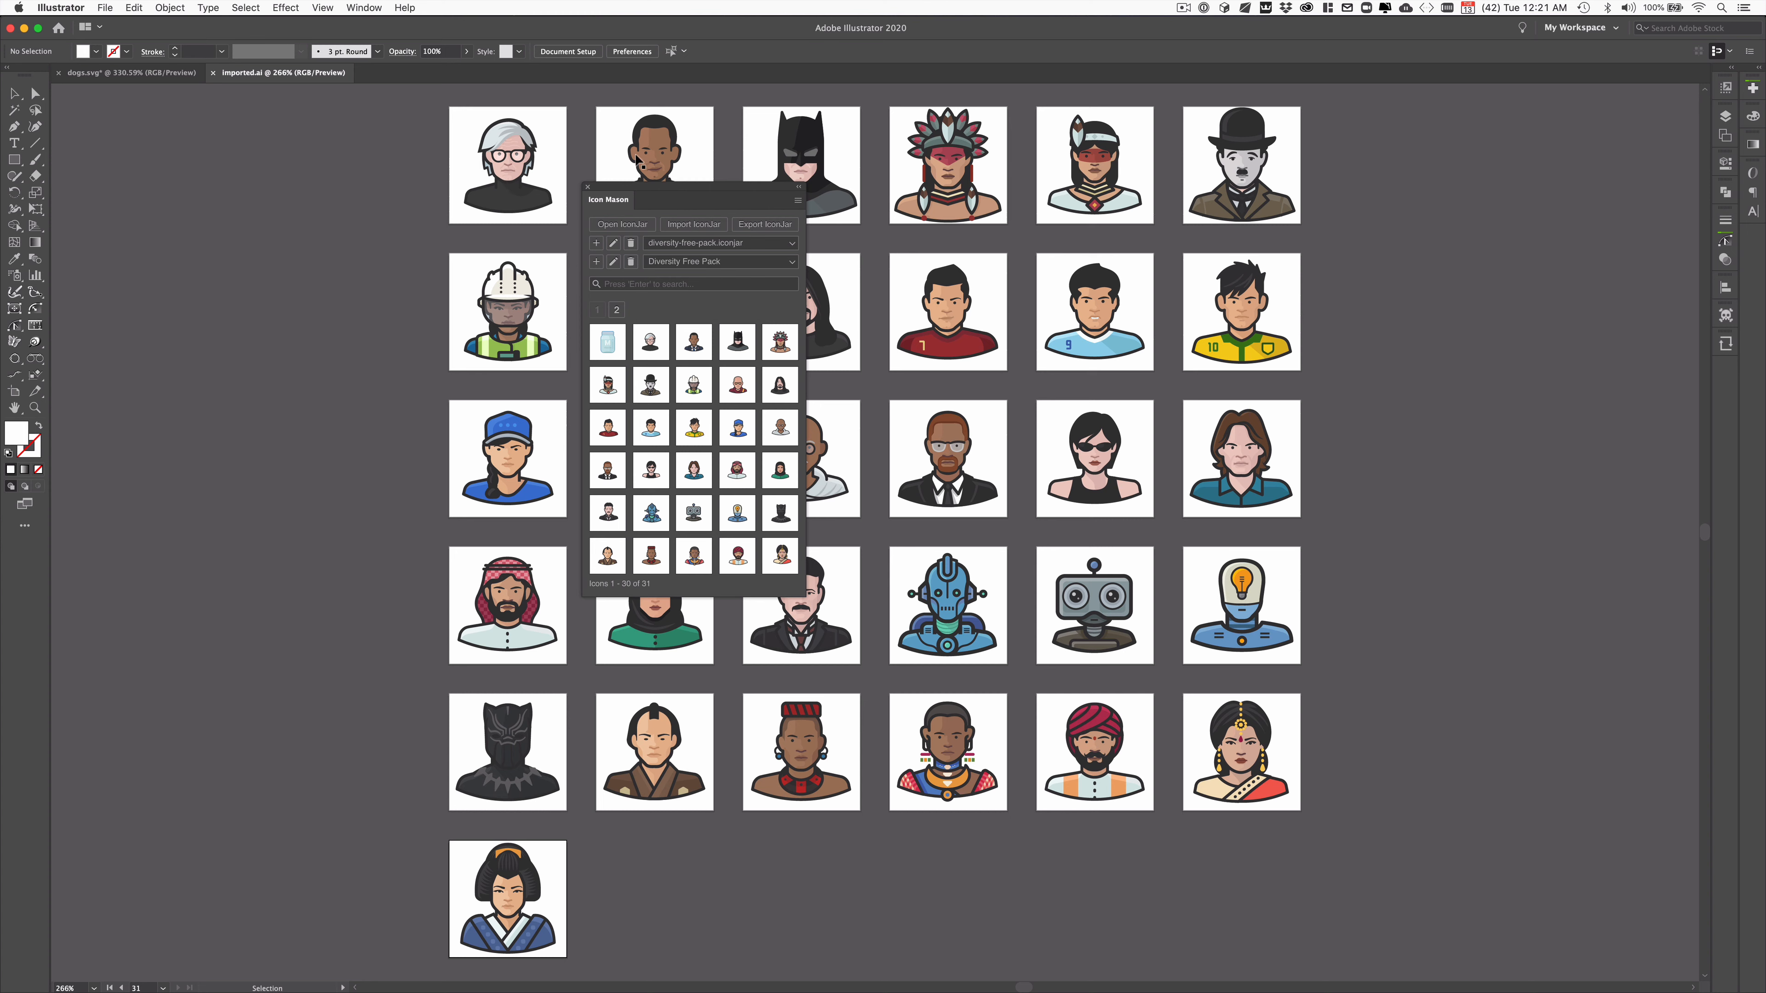
Export the imported icons as export-demo.iconjar to the cep-boilerplate folder in Downloads.
left_click(756, 230)
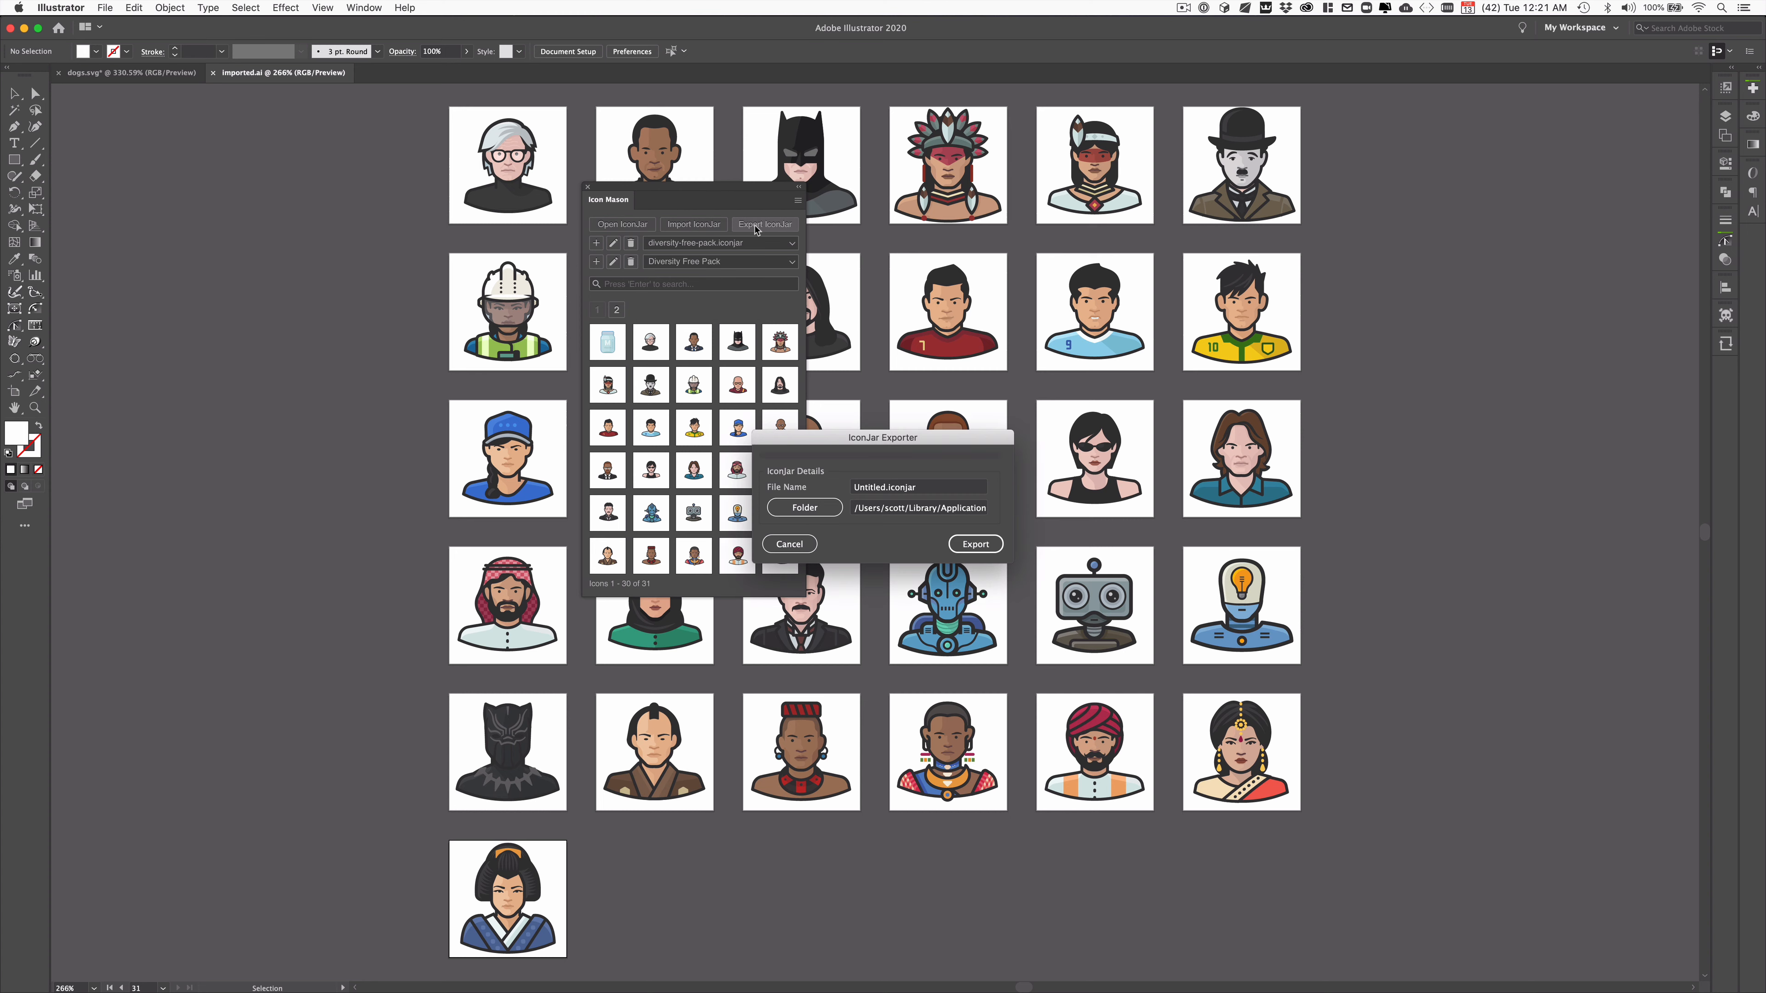
left_click(887, 489)
left_click_drag(887, 488, 828, 486)
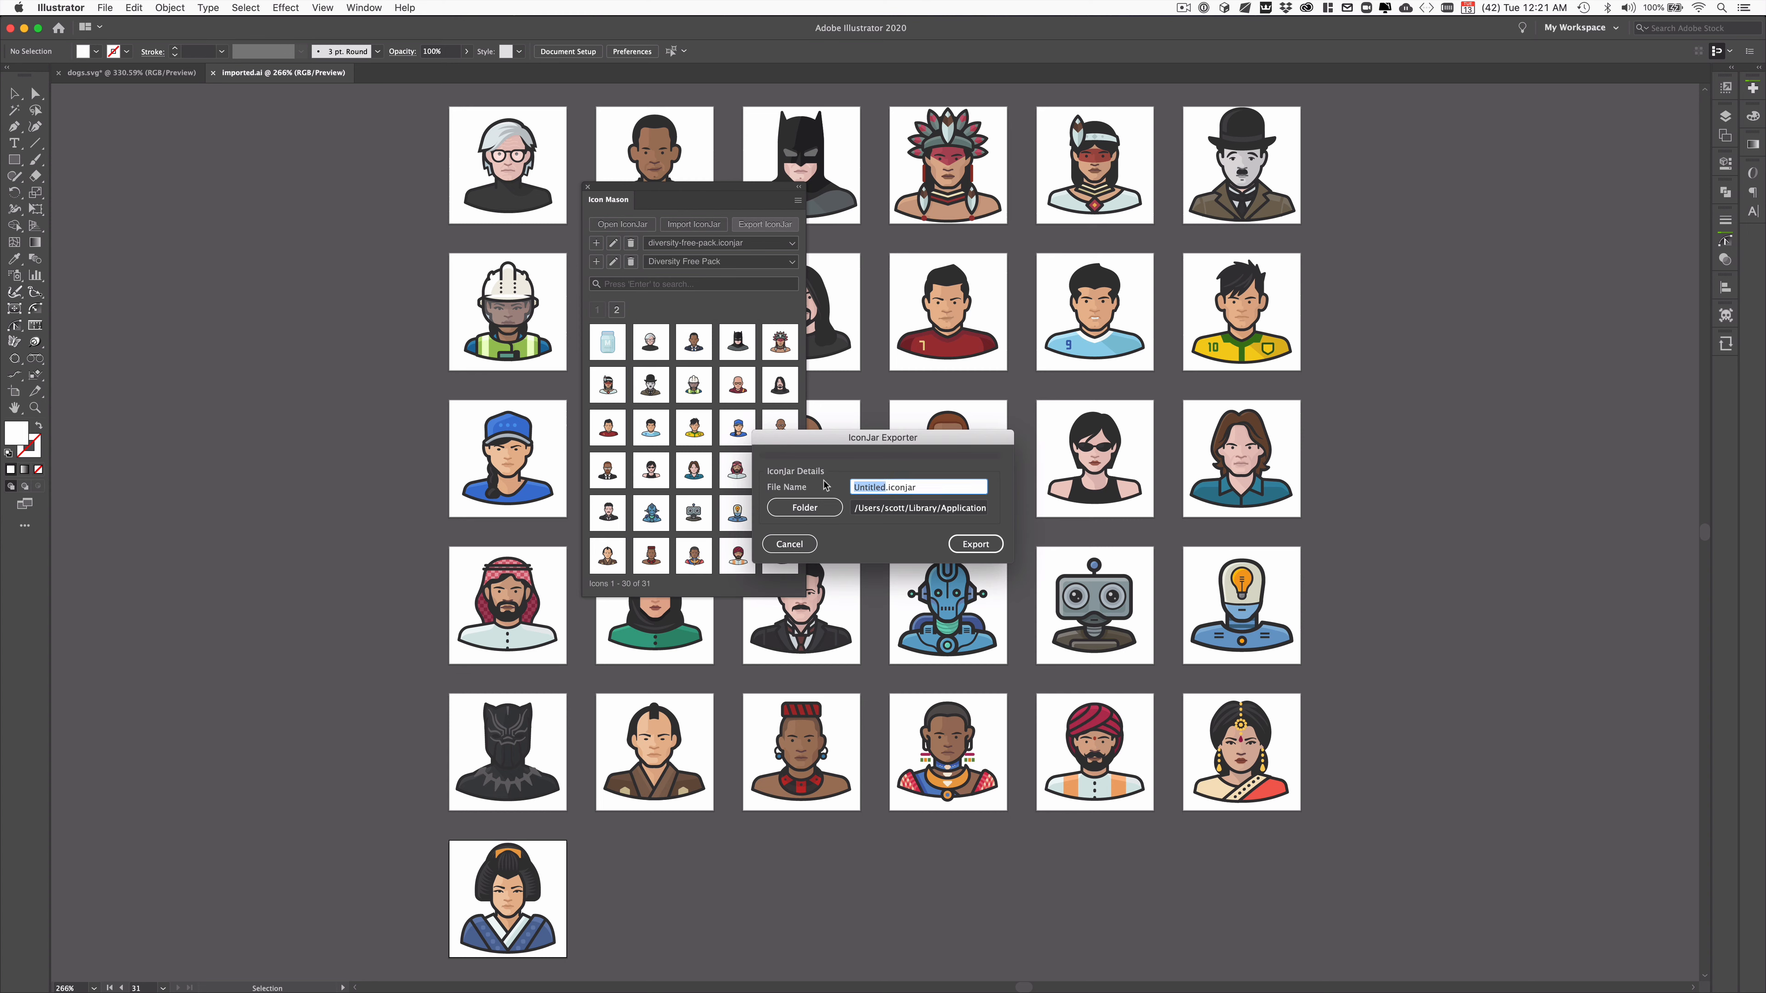
type("export-e")
key("BackSpace")
key("BackSpace")
key("BackSpace")
type("demo")
left_click(807, 507)
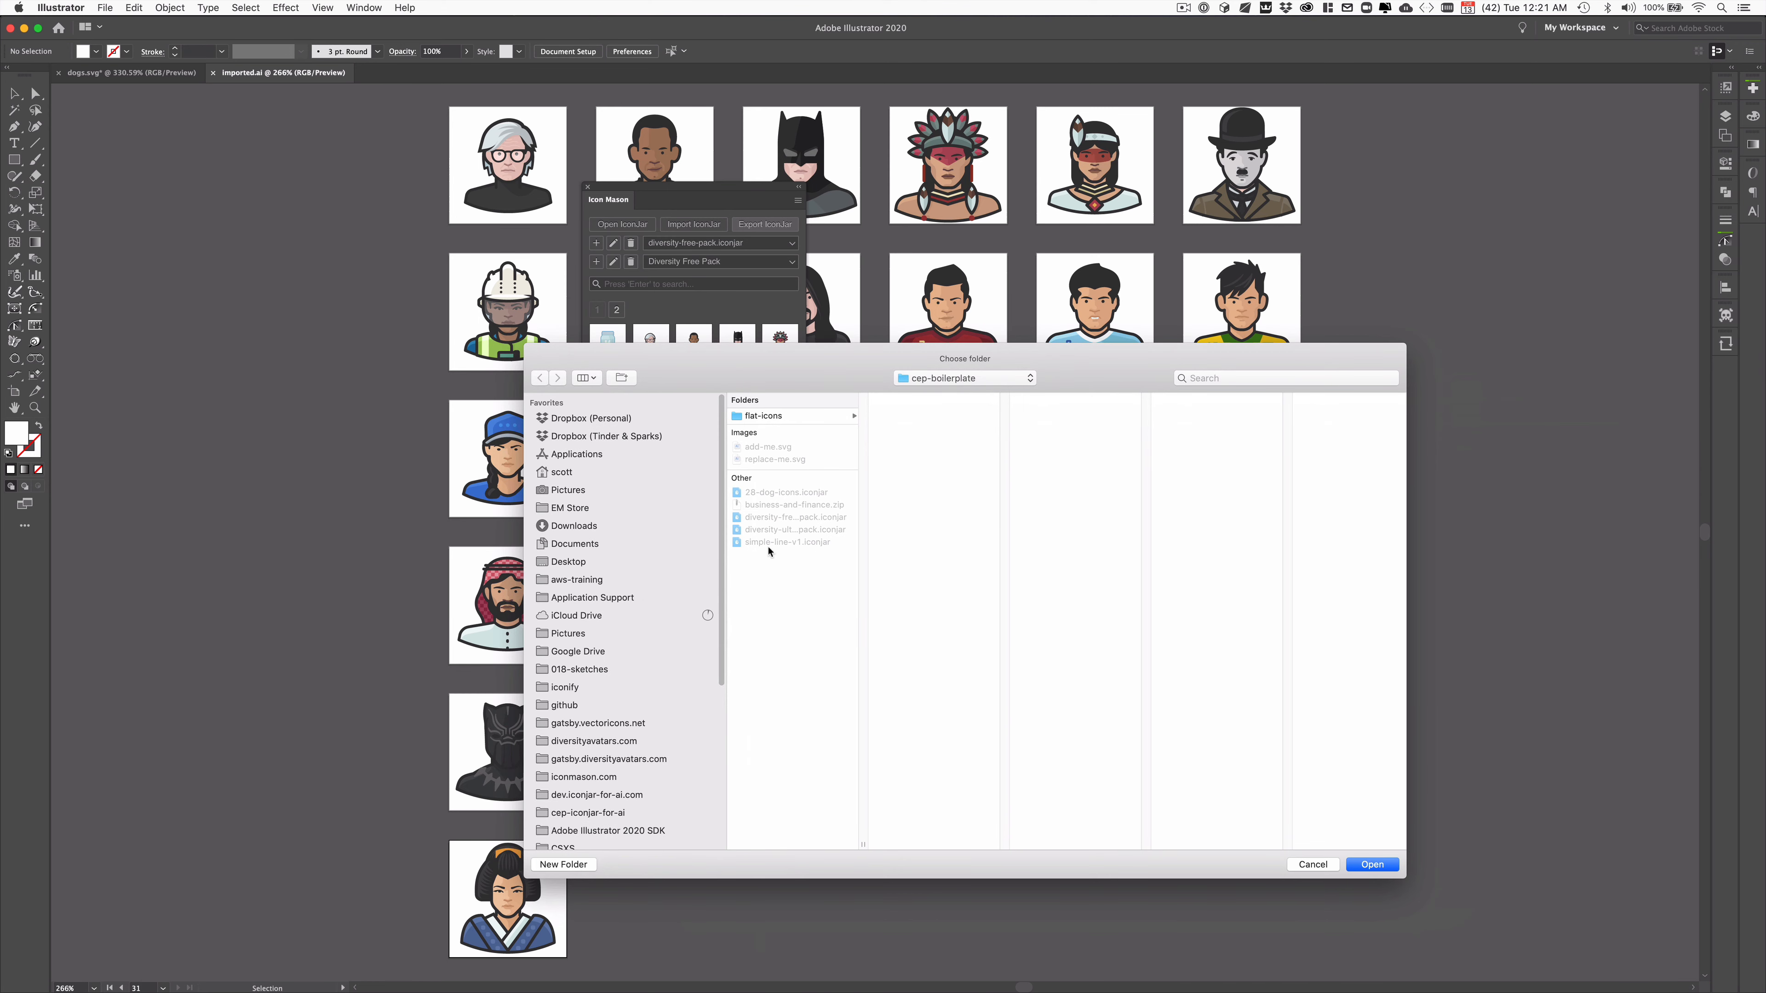
left_click(1372, 864)
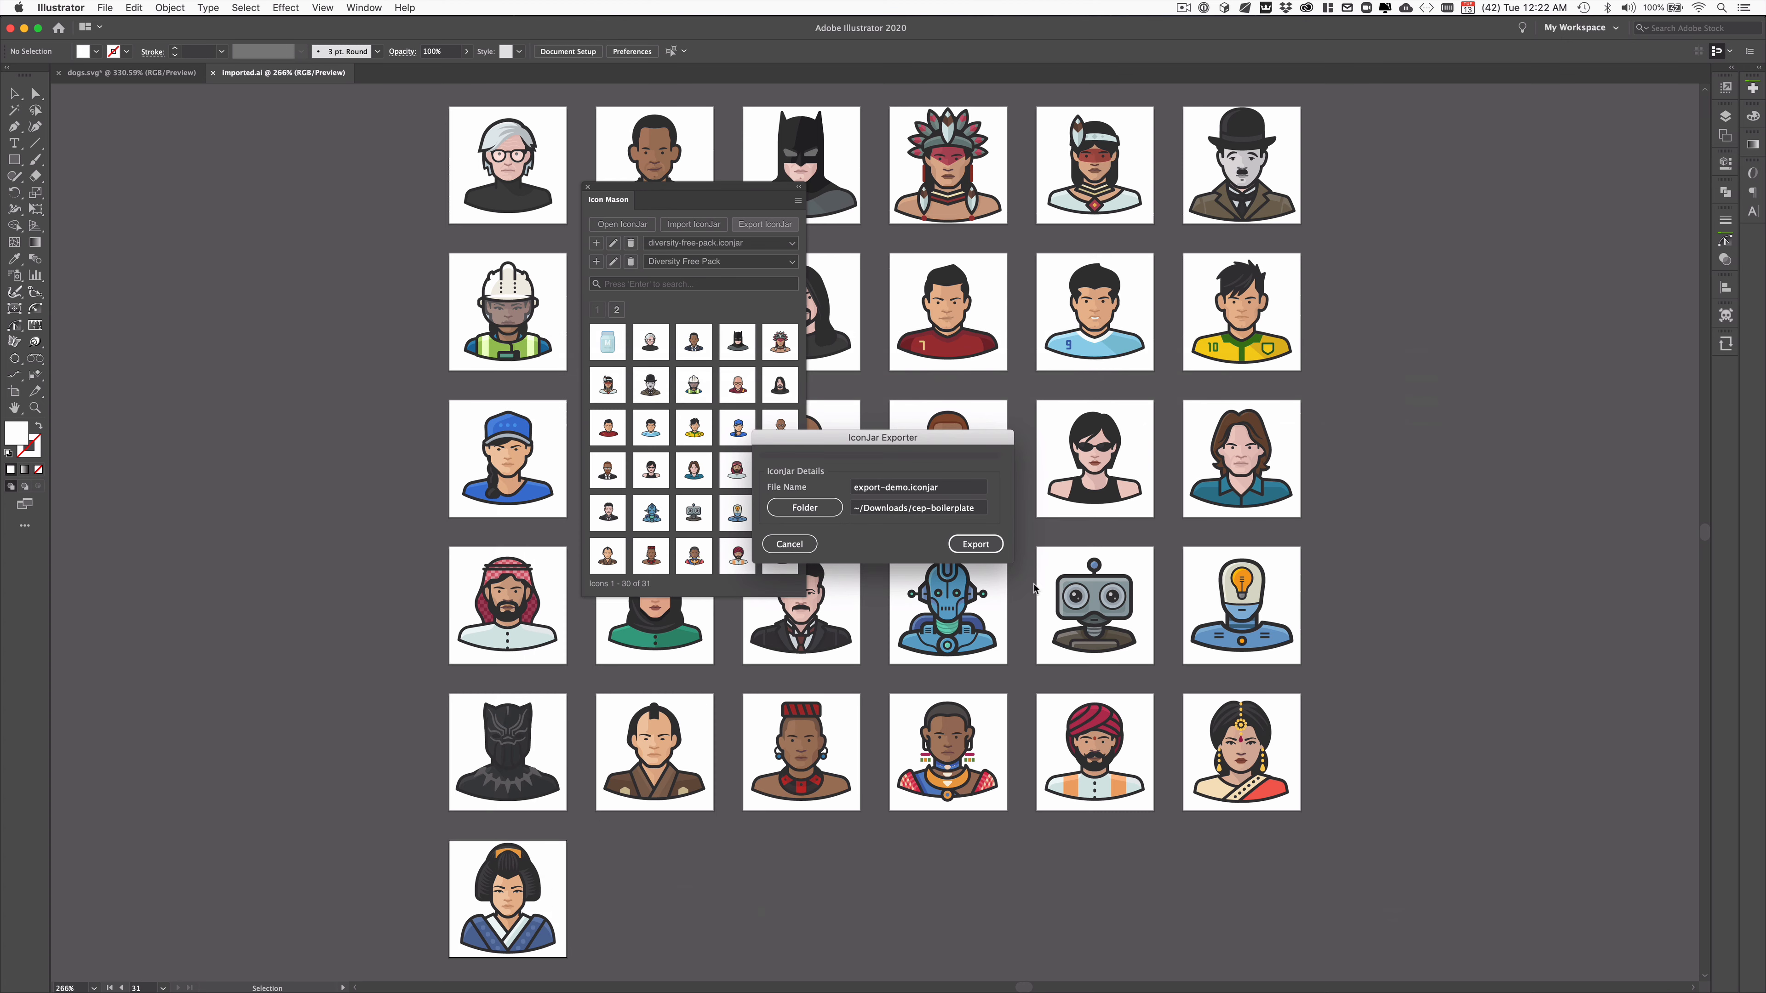
left_click(973, 545)
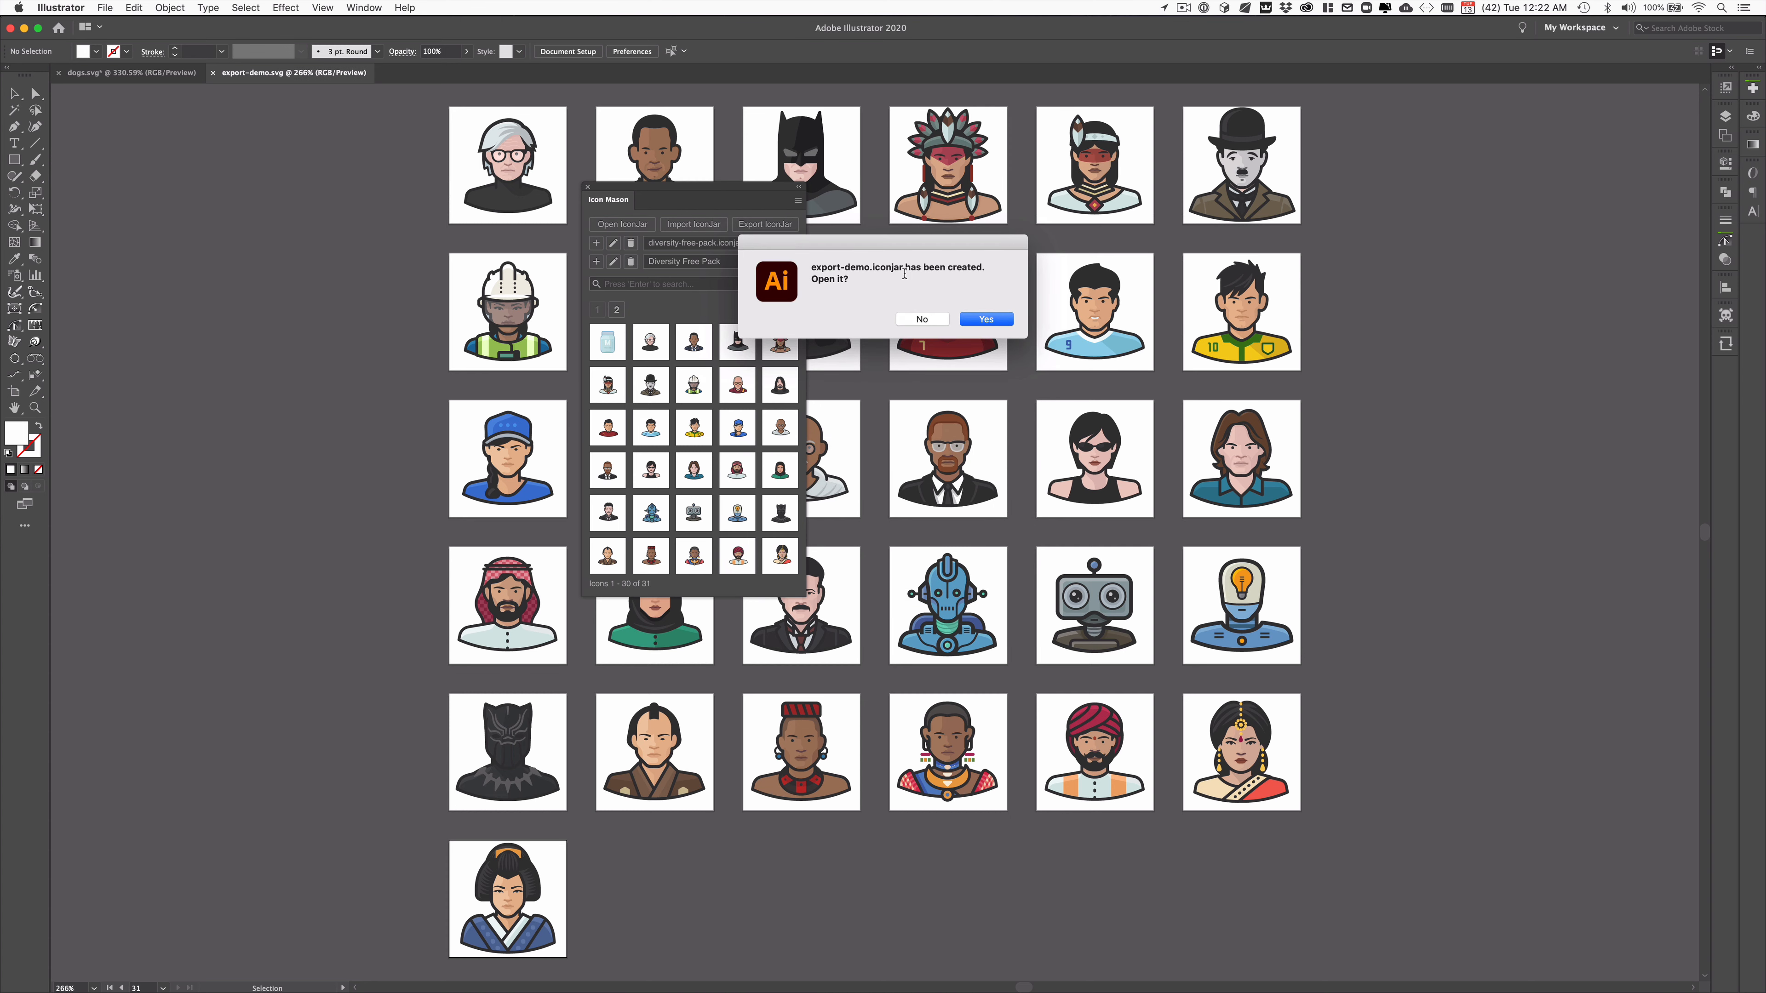
Open the exported export-demo.iconjar in IconJar to view its icons, and return to Illustrator's Icon Mason panel.
left_click(984, 321)
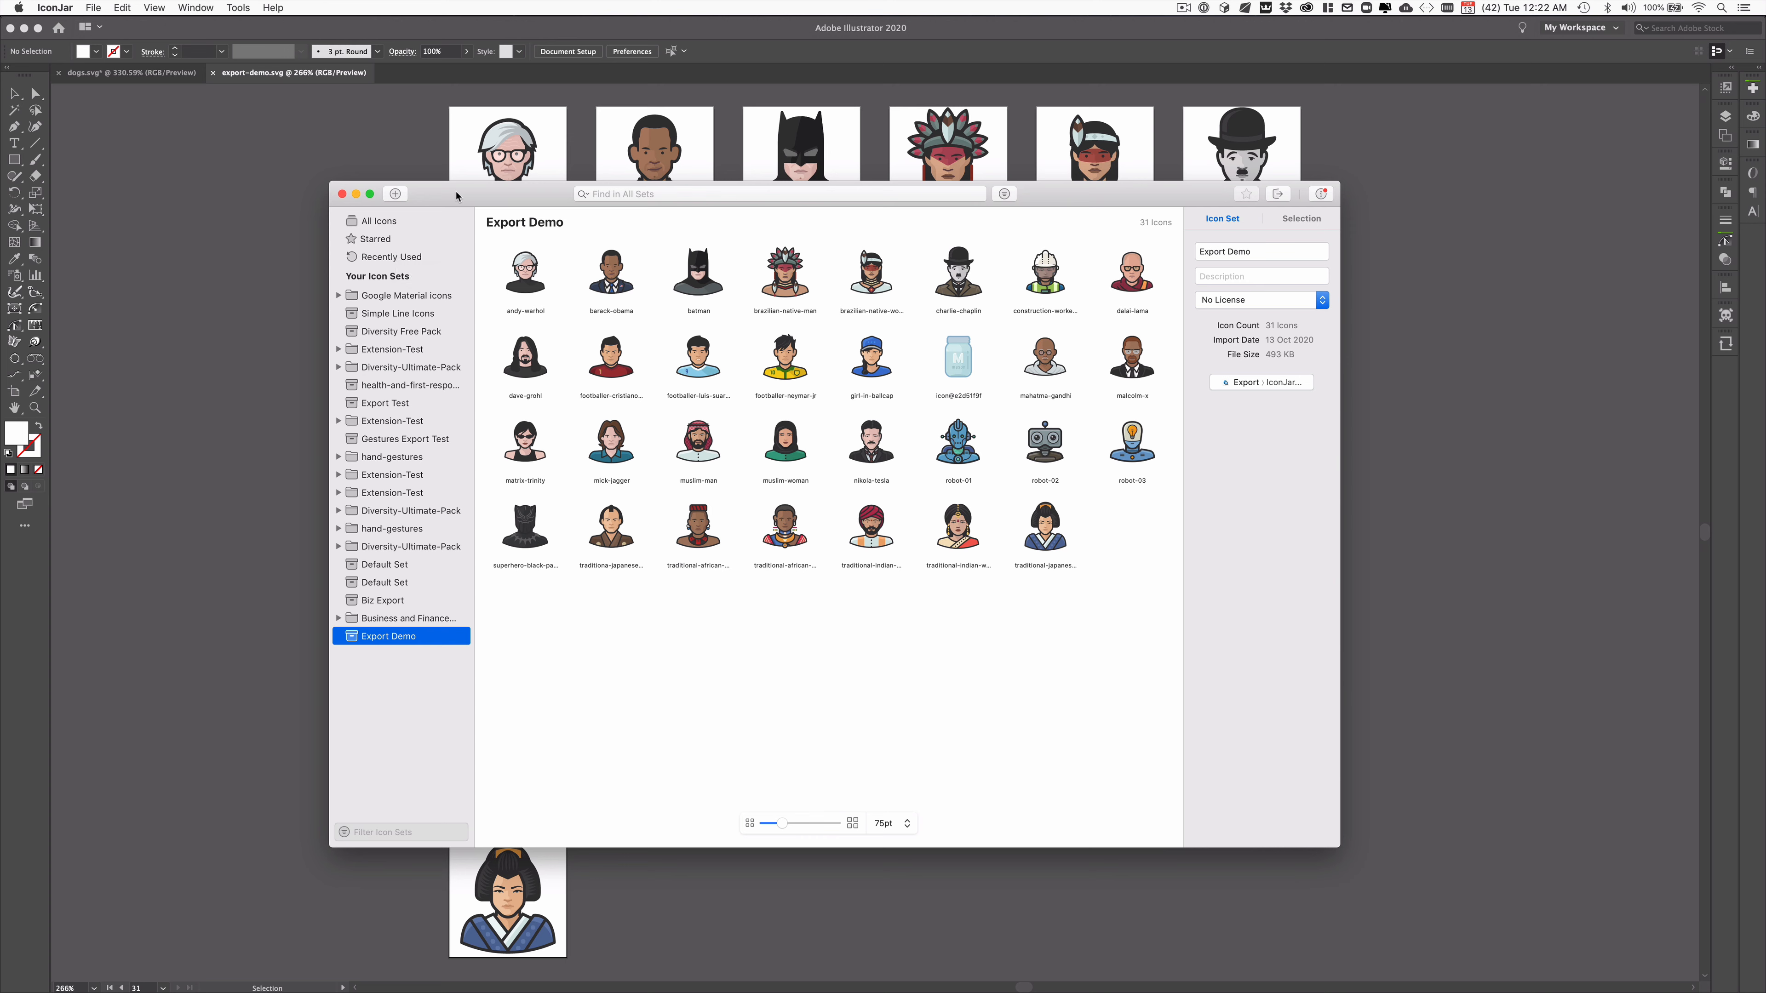
left_click(372, 148)
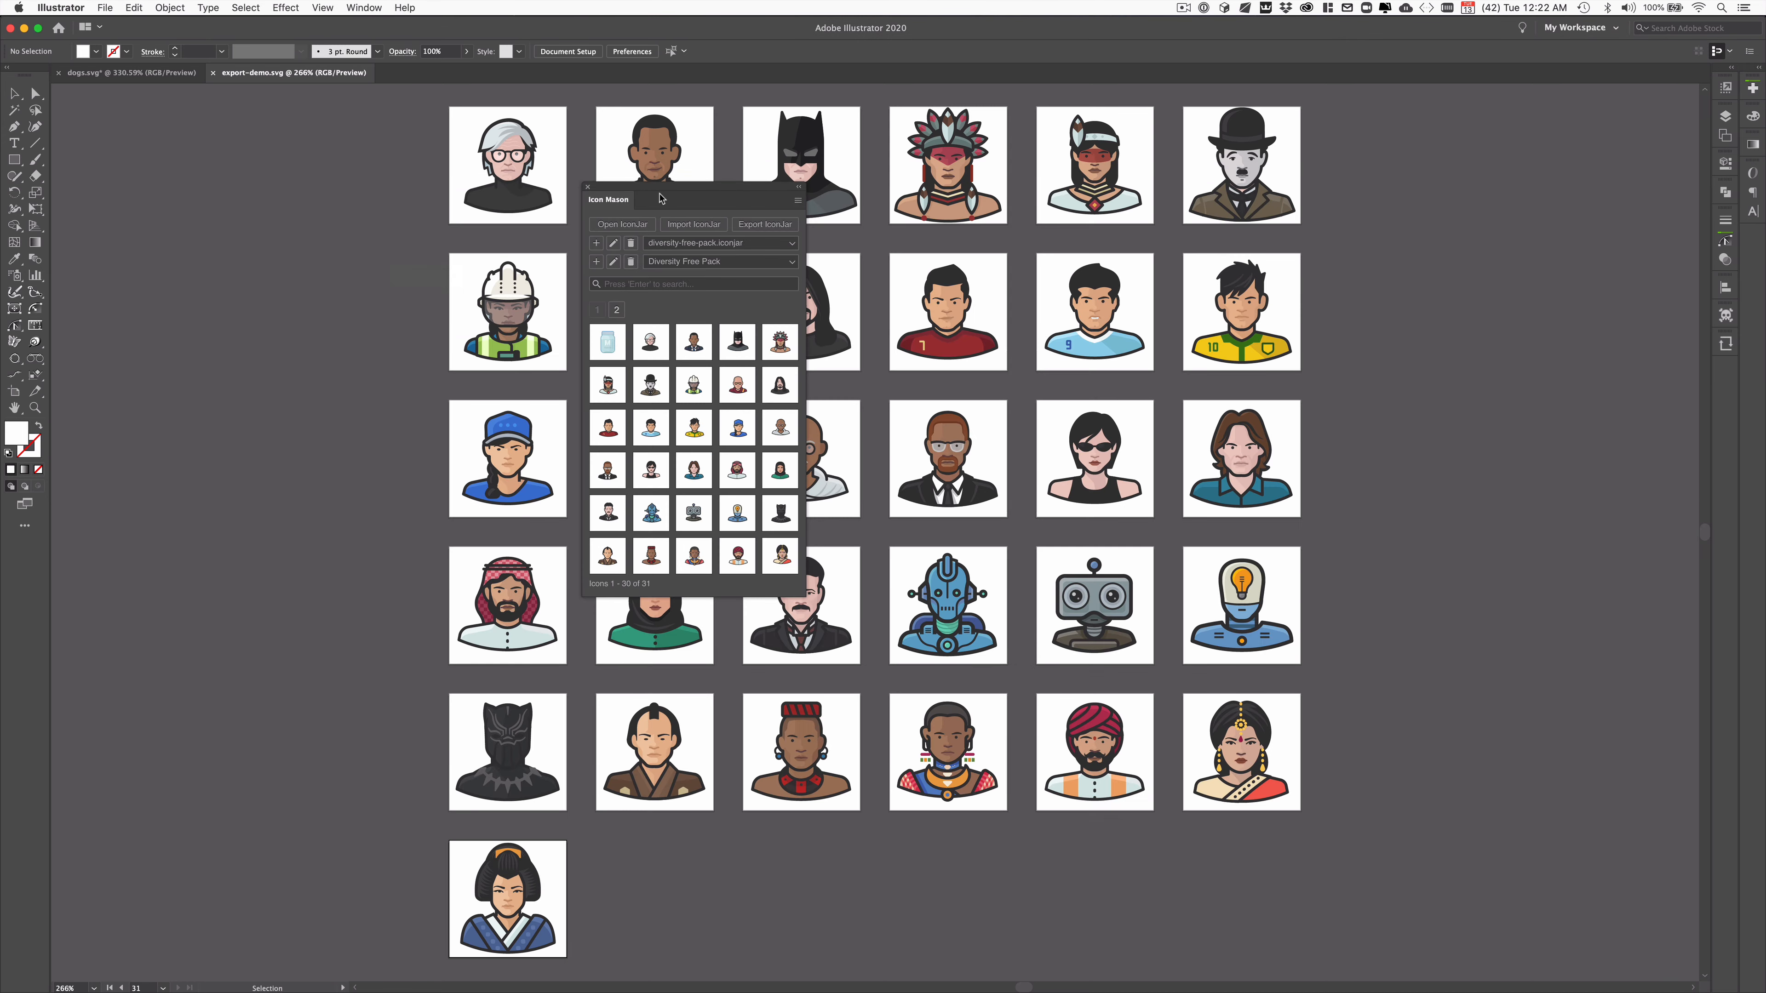
left_click_drag(683, 191, 684, 205)
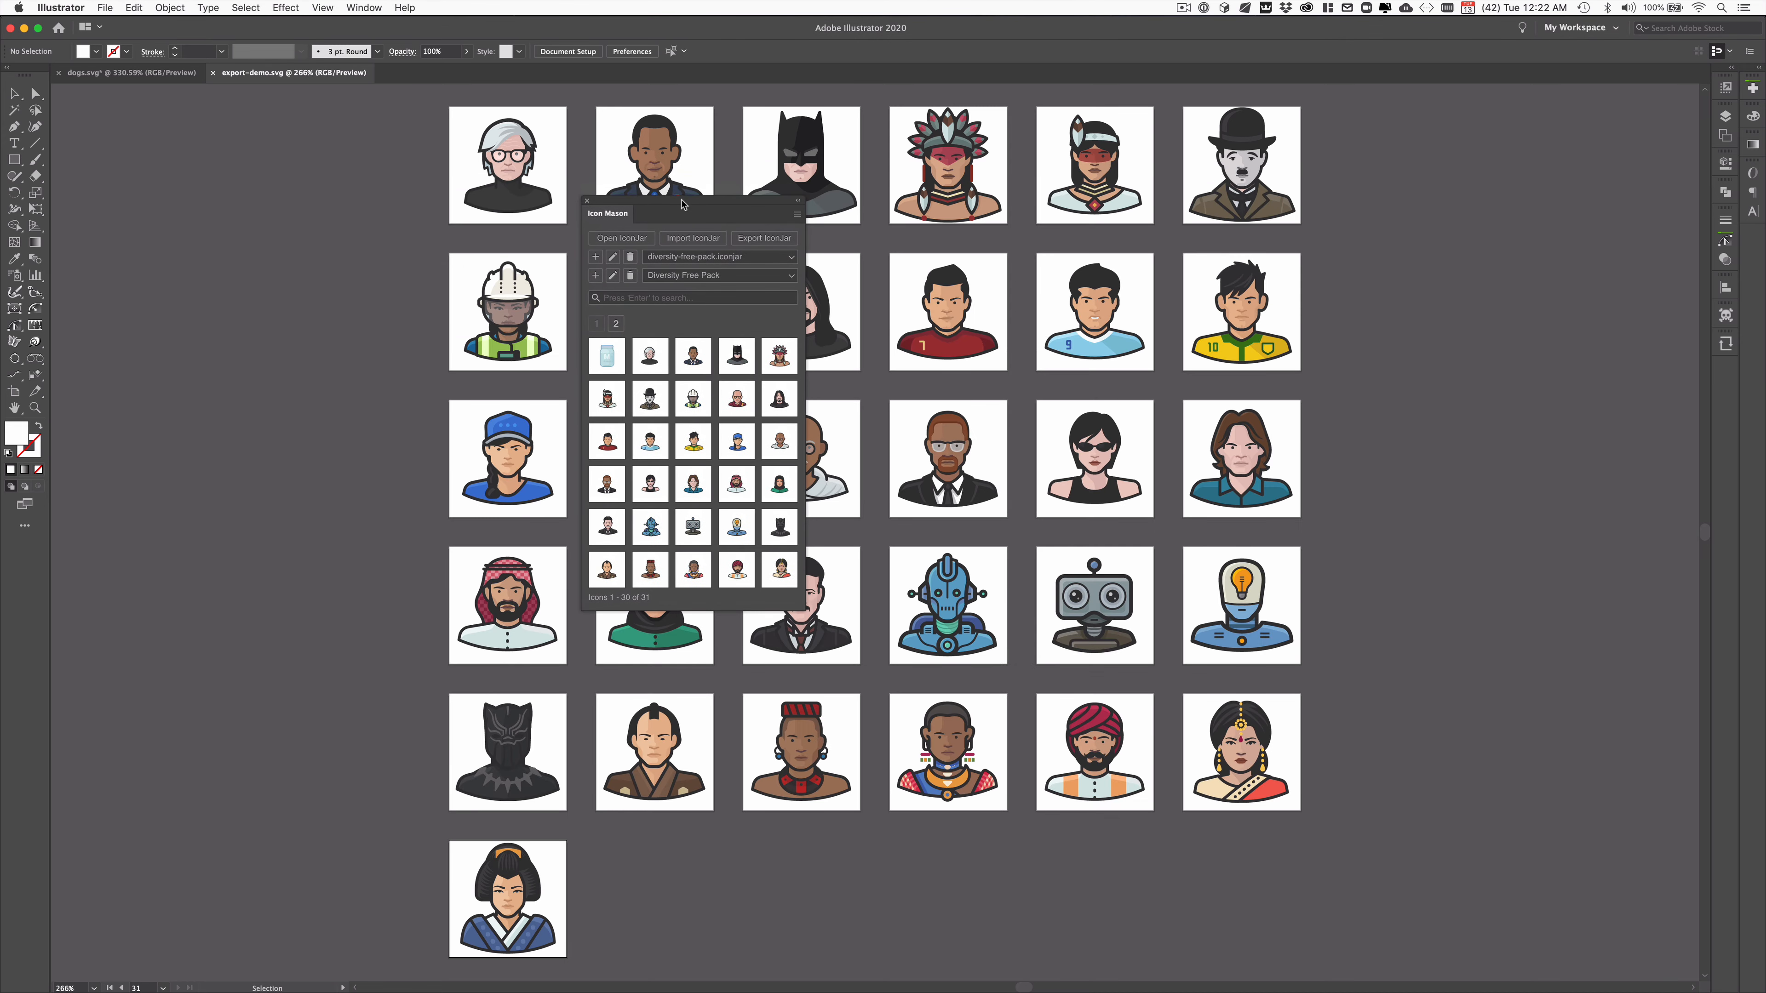